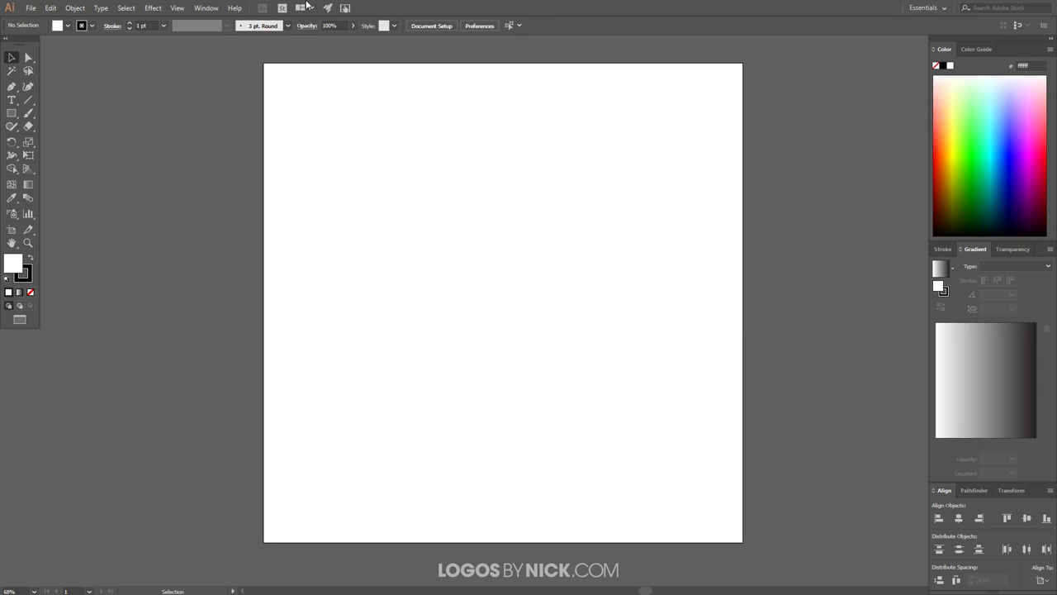
click(176, 8)
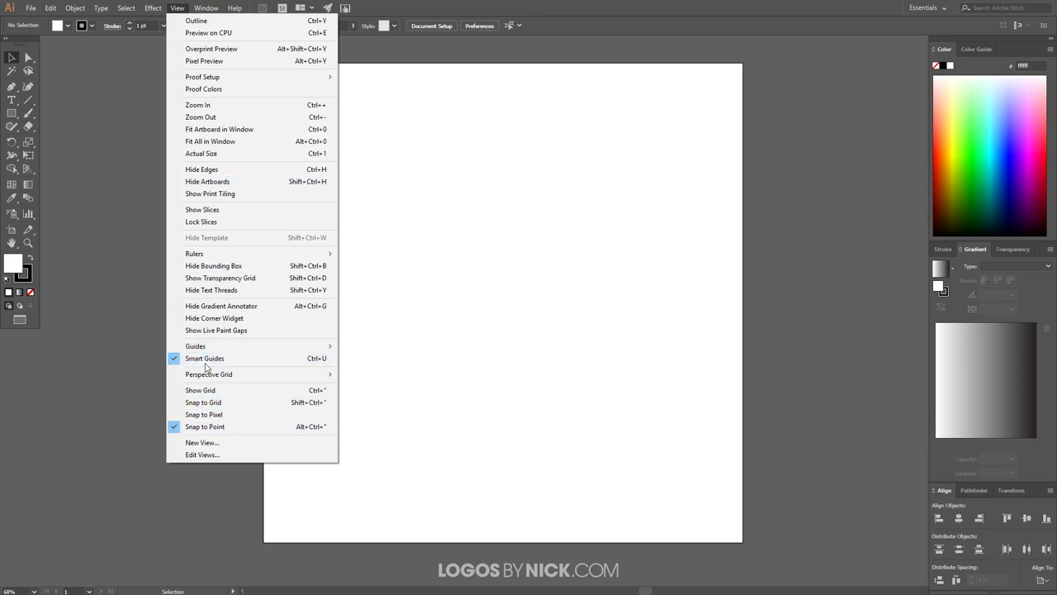
mouse_move(220, 378)
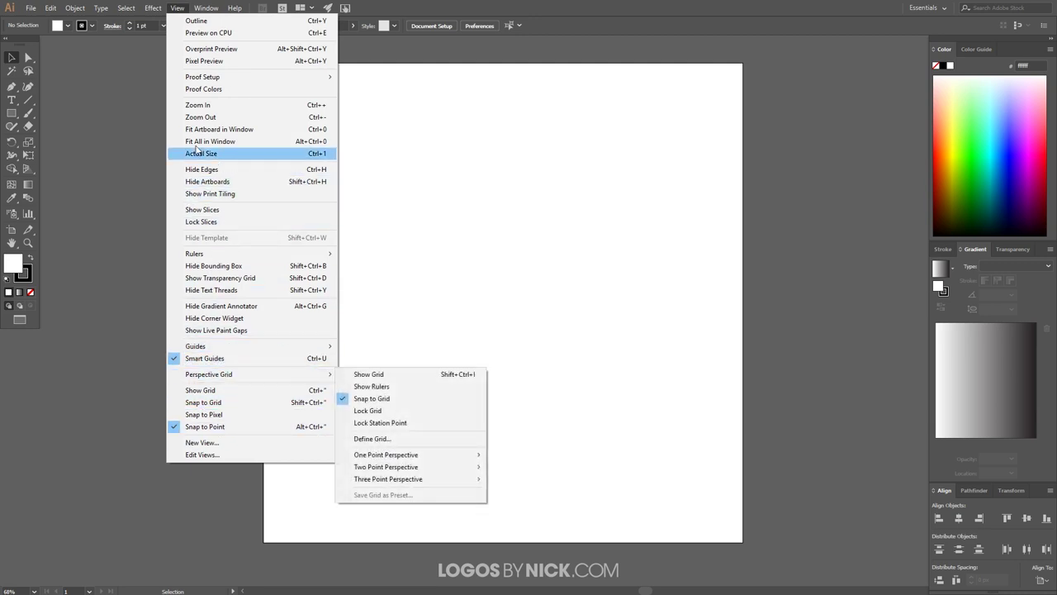
mouse_move(207, 11)
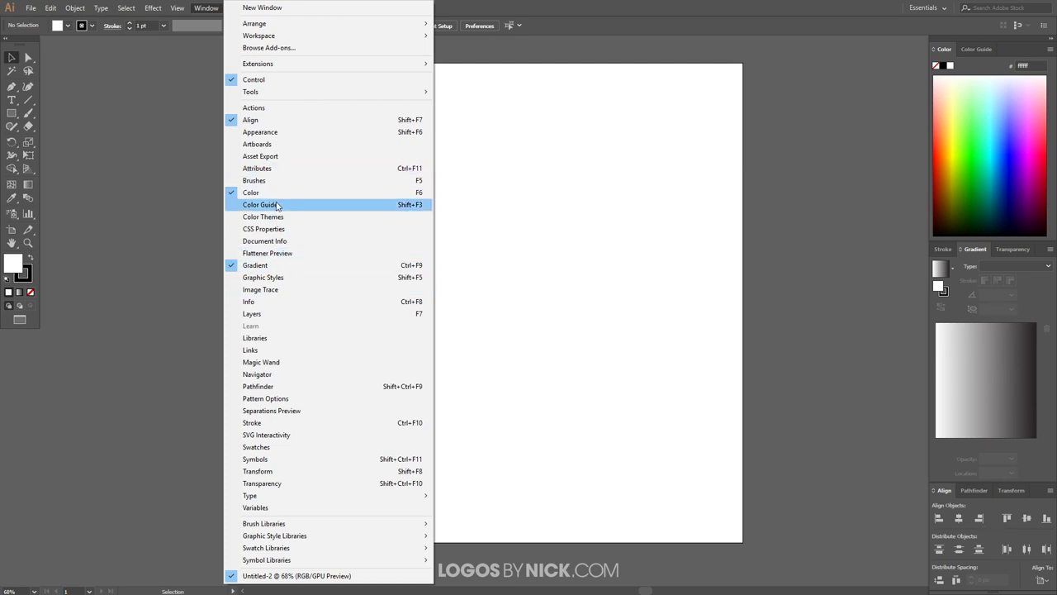
click(207, 8)
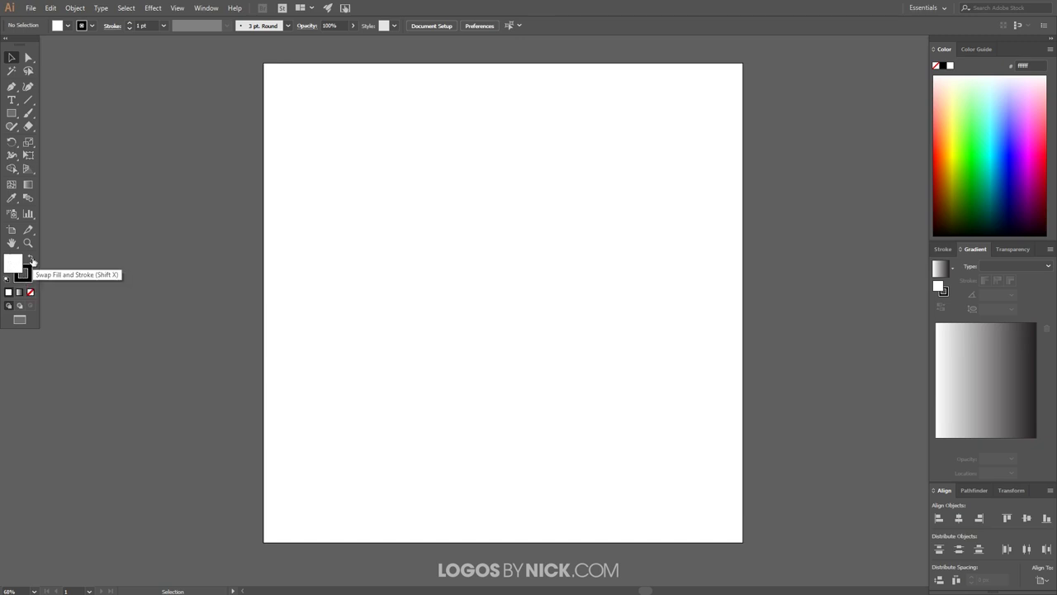
Set the fill to black with no stroke and draw a square about 188 px wide on the artboard
click(31, 261)
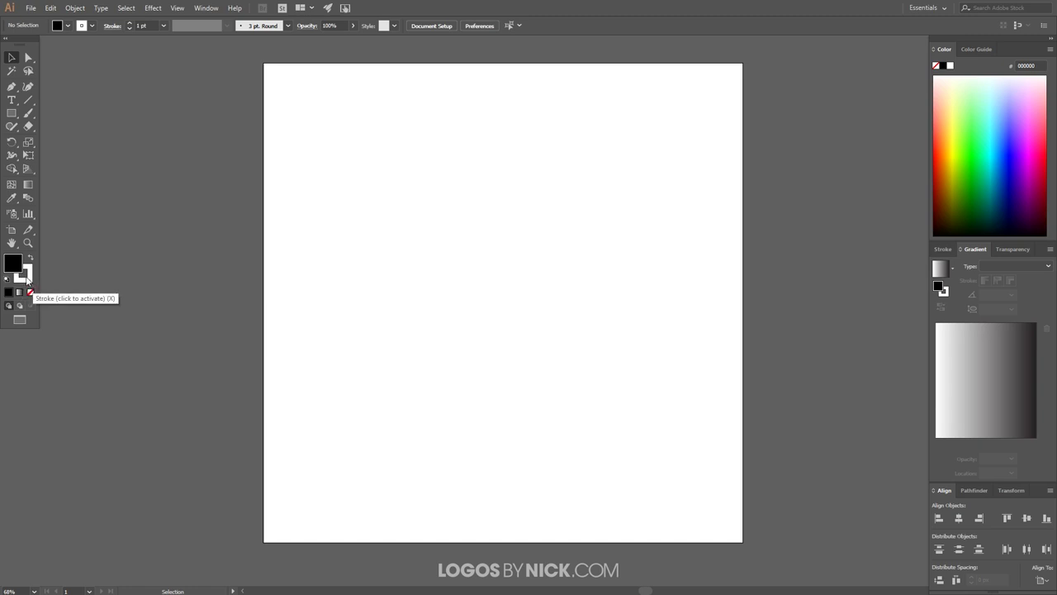
click(28, 278)
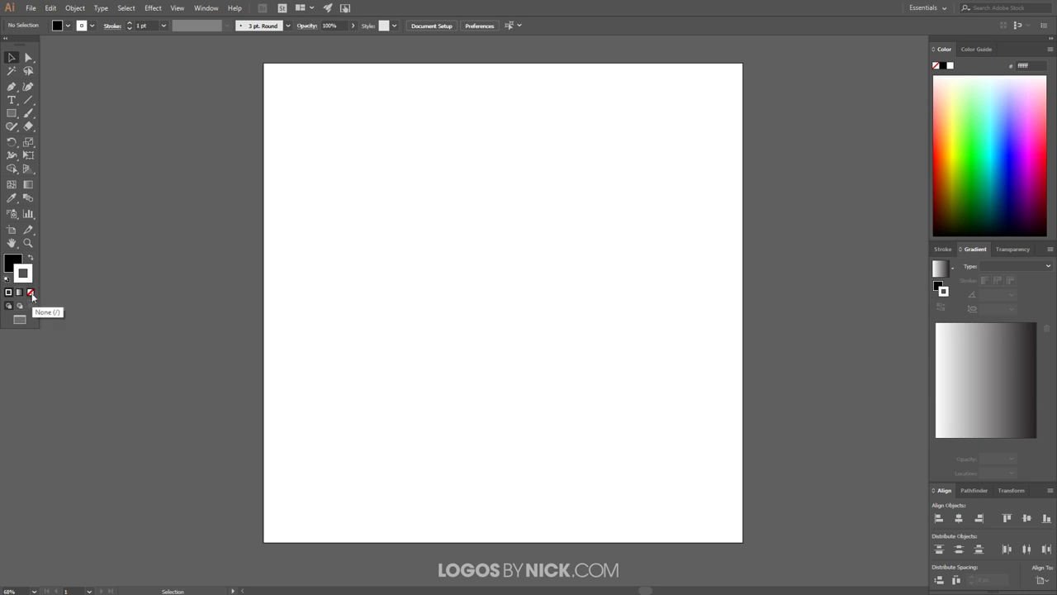
click(30, 294)
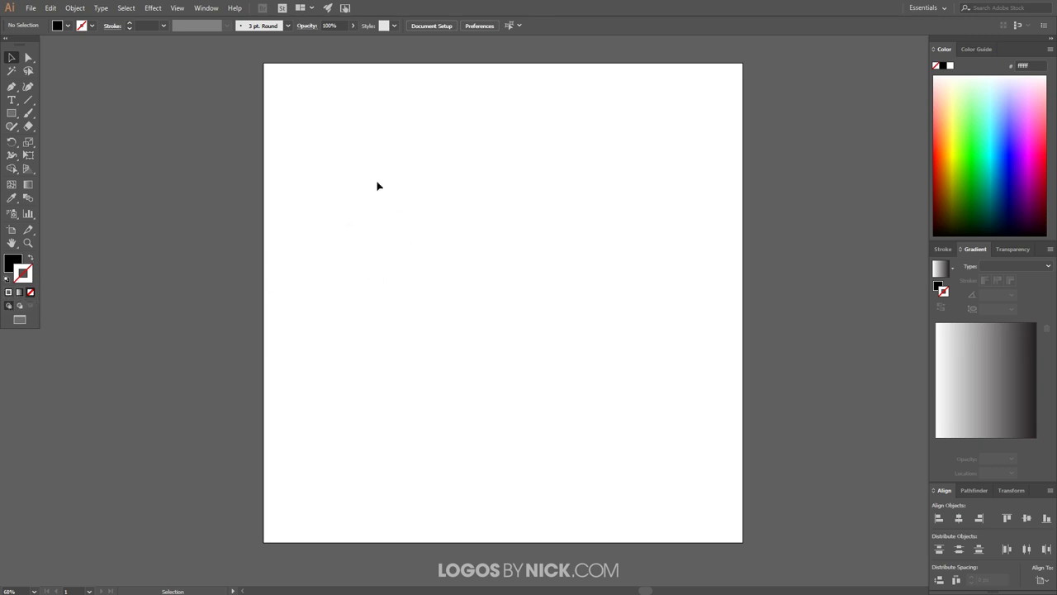
click(10, 263)
click(10, 113)
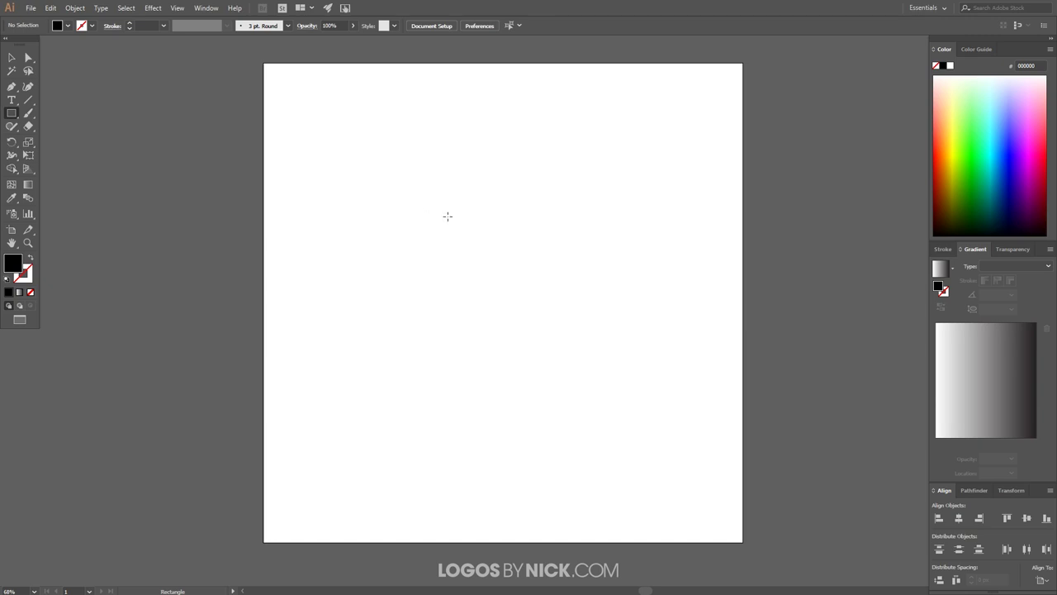
mouse_move(411, 218)
mouse_down()
mouse_move(455, 247)
mouse_move(447, 253)
mouse_up()
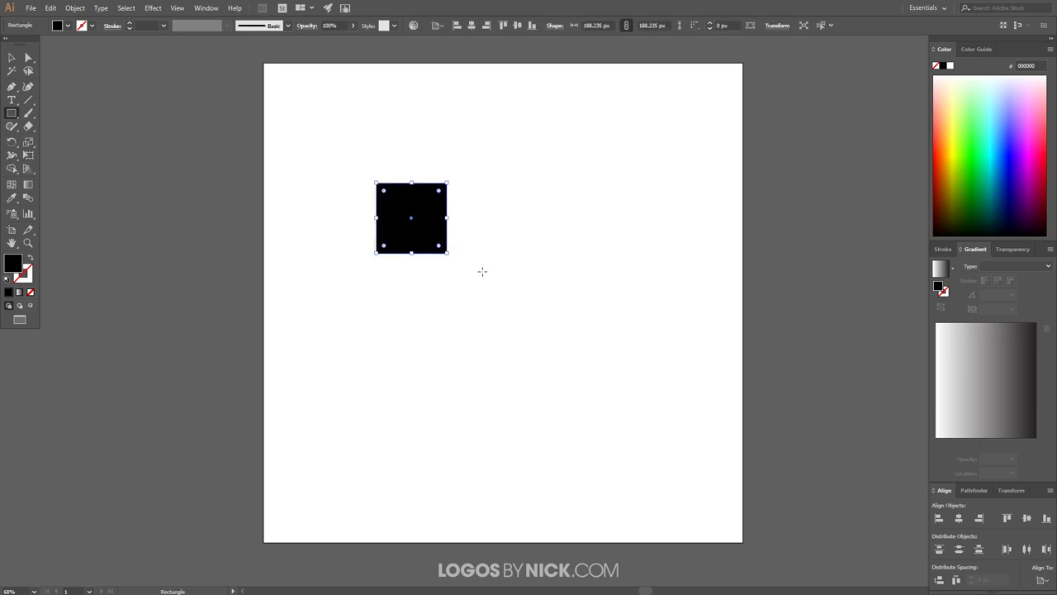
click(589, 25)
text(50)
key(Return)
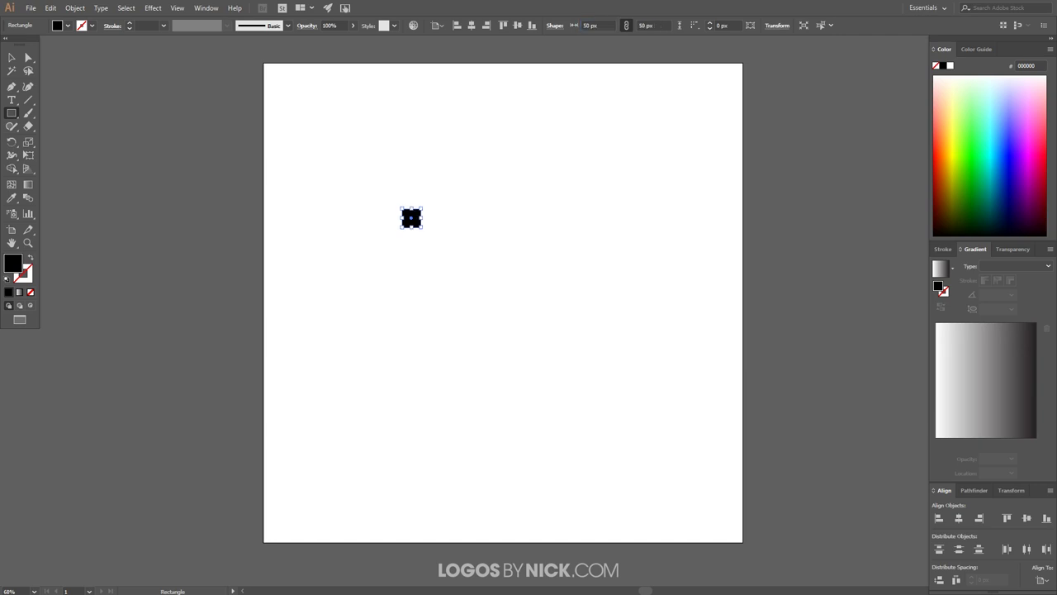
key(ctrl+z)
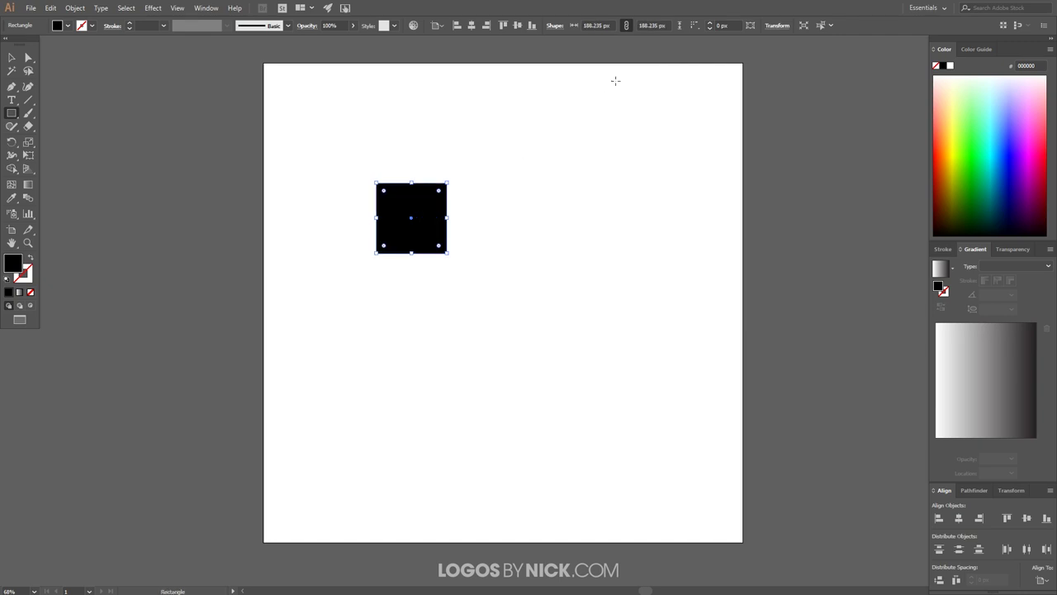
Resize the square to 50 by 50 px and move it near the artboard's upper-left corner
click(627, 27)
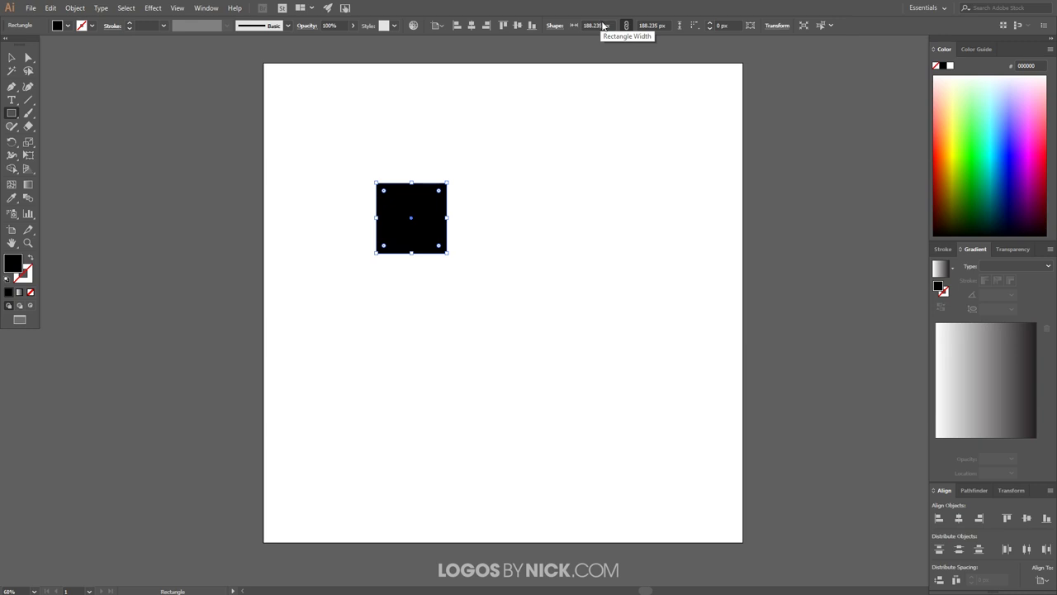
click(599, 25)
text(50)
key(Return)
click(11, 58)
drag(416, 224, 317, 112)
click(359, 226)
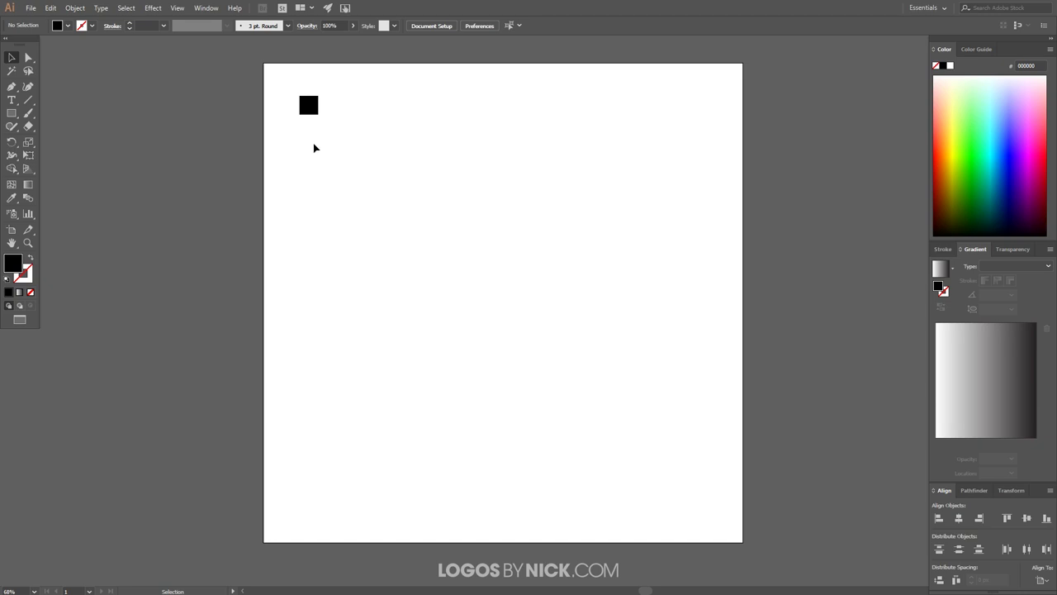
Copy the square flush against its right edge and repeat the copy once to make three adjoining squares
scroll(321, 100, up, 4)
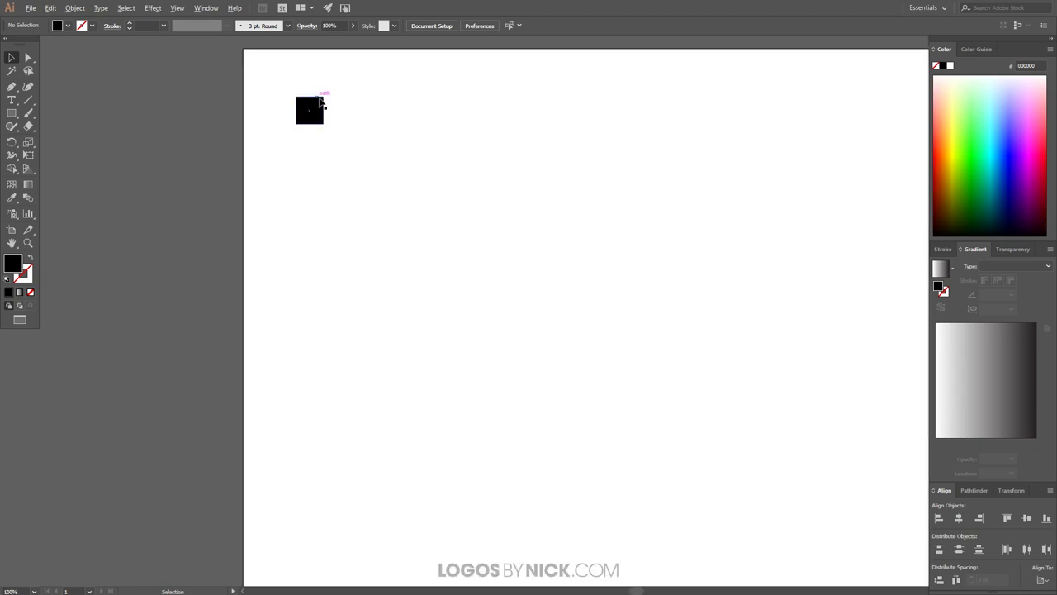
click(295, 111)
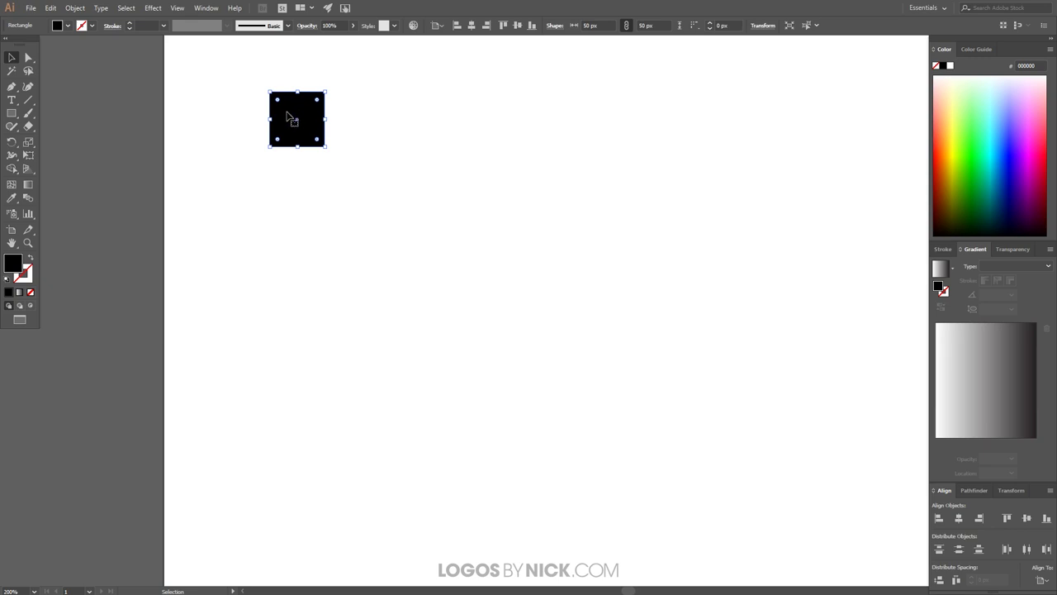
drag(290, 112, 343, 115)
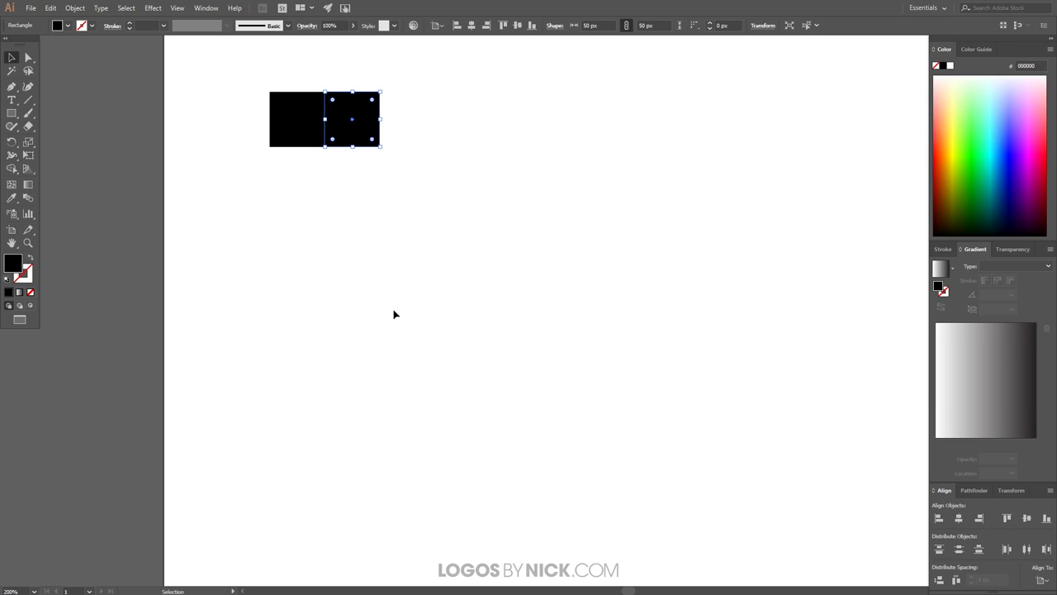
key(ctrl+d)
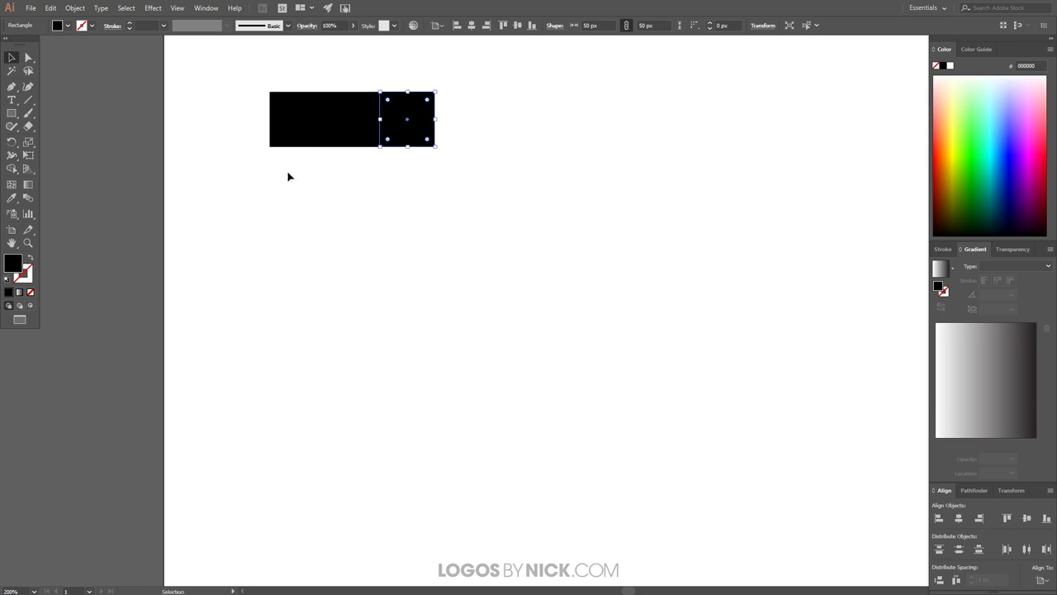
Repeat the last copy rightward until the row contains 20 adjoining squares
scroll(456, 182, down, 2)
scroll(456, 183, down, 1)
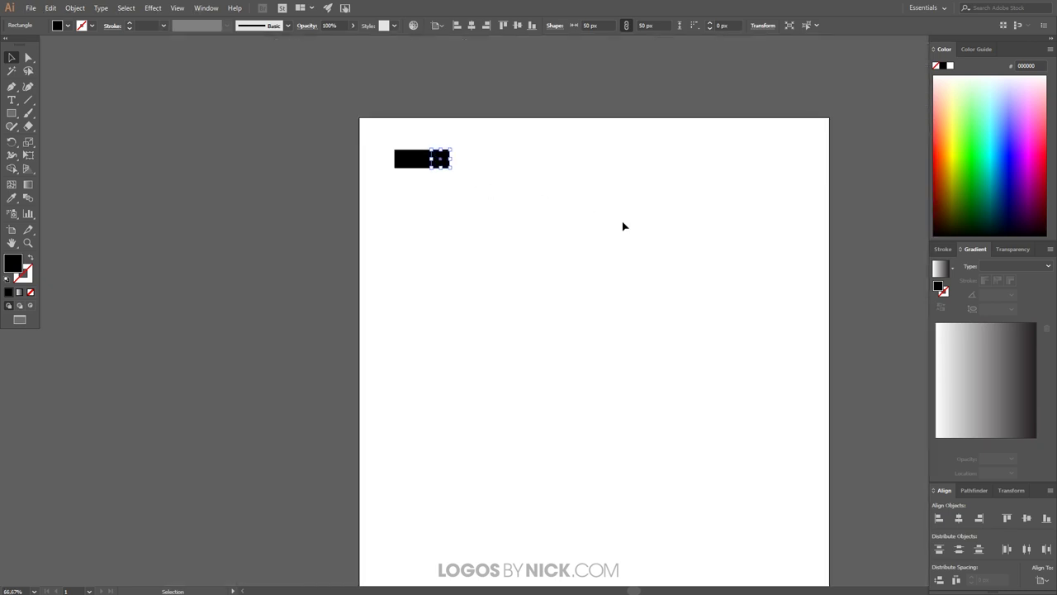
key(ctrl+d)
key(ctrl+d)
key(ctrl+d)
key(ctrl+d)
key(ctrl+d)
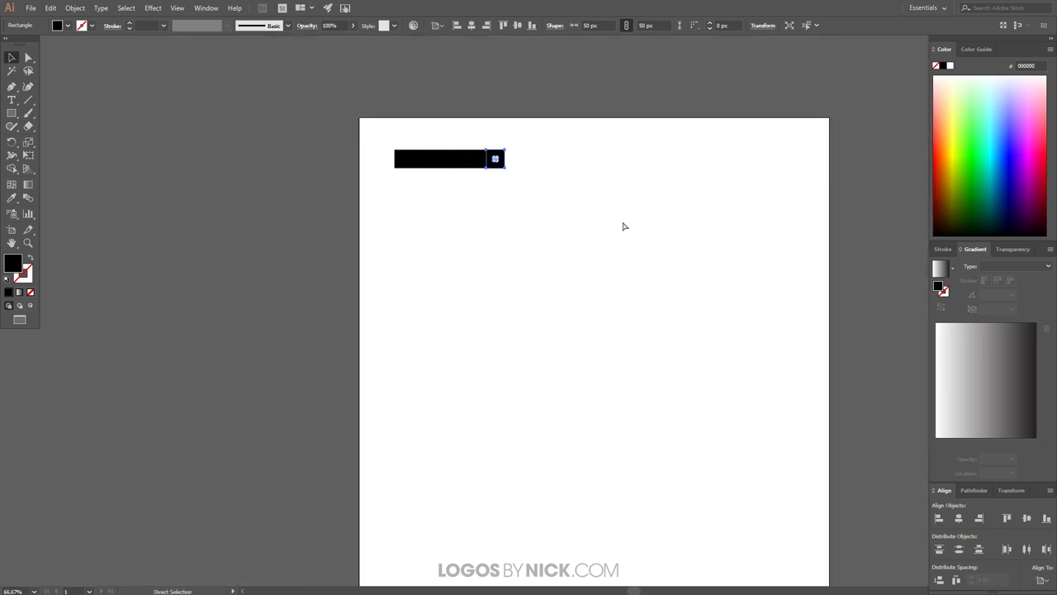
key(ctrl+d)
key(ctrl+d)
key(ctrl+d)
key(ctrl+d)
key(ctrl+d)
key(ctrl+d)
key(ctrl+d)
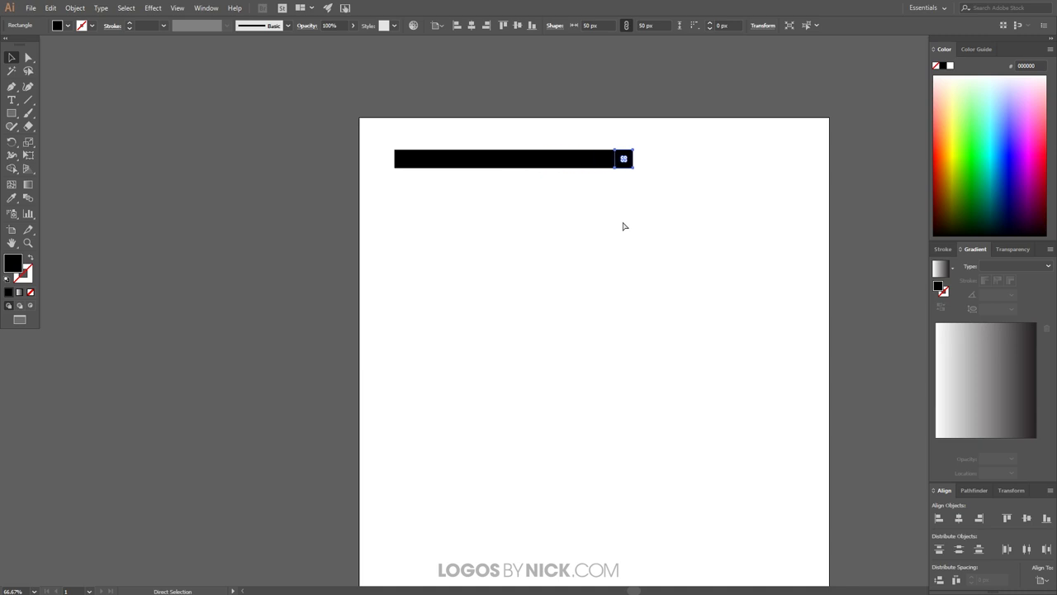
key(ctrl+d)
key(ctrl+d)
key(ctrl+d)
key(ctrl+d)
key(ctrl+d)
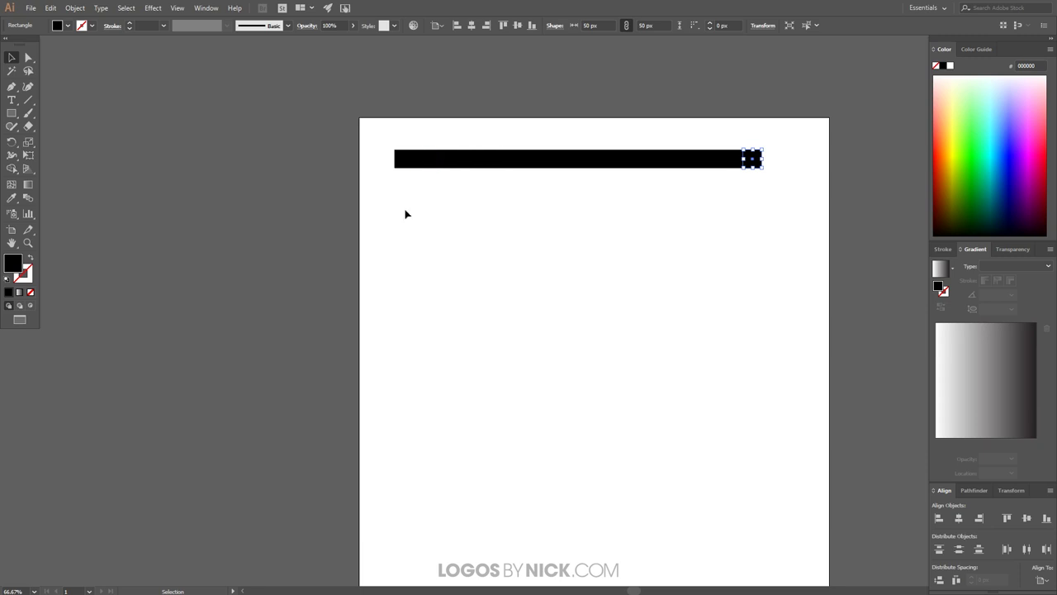
Select the whole row of squares and copy it directly beneath, flush with the first row
drag(807, 190, 412, 224)
scroll(389, 147, up, 4)
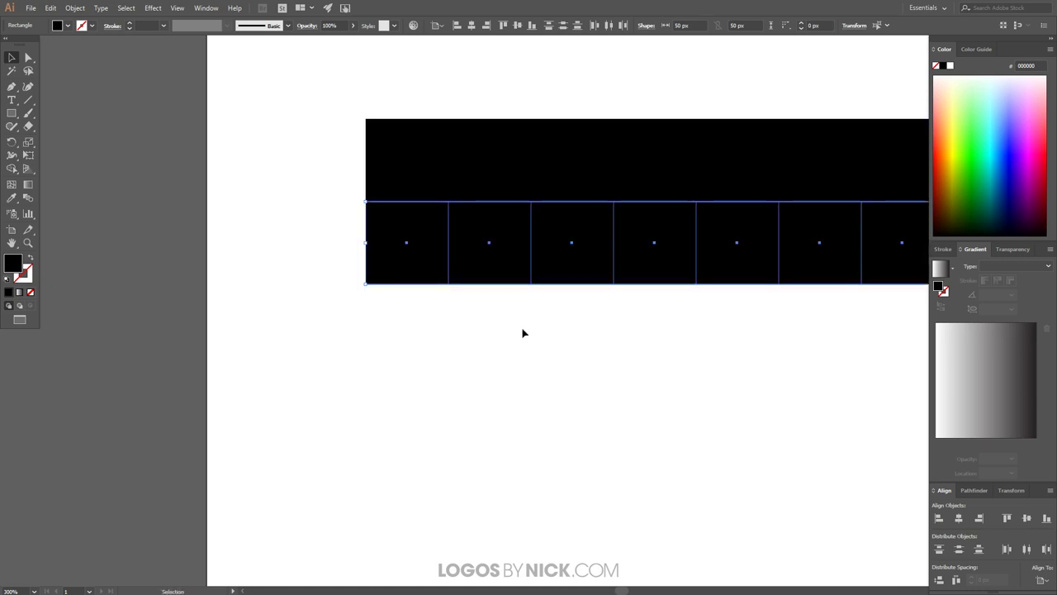
scroll(522, 333, down, 6)
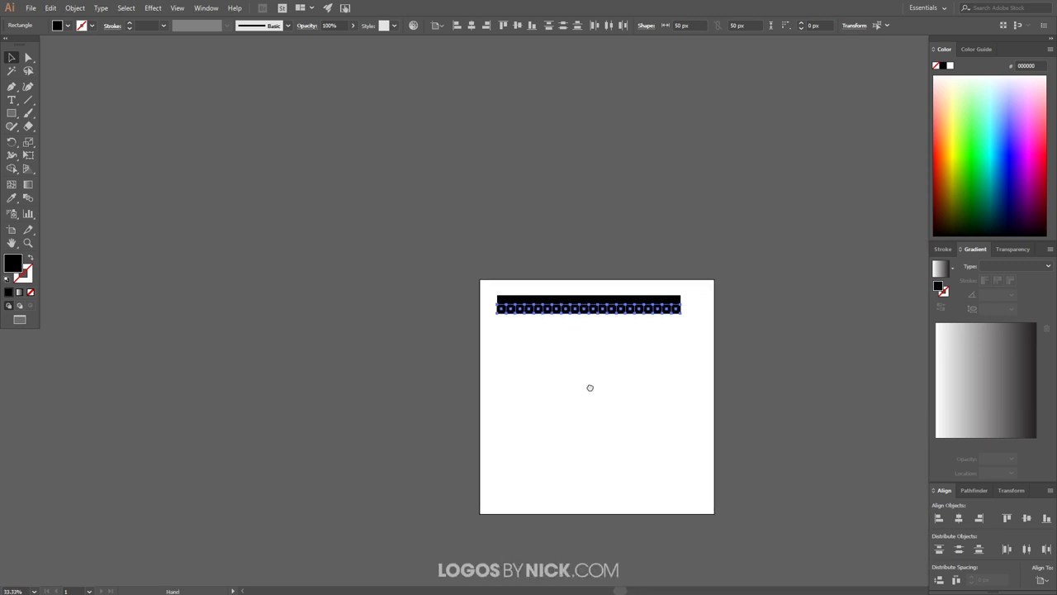
drag(589, 387, 577, 370)
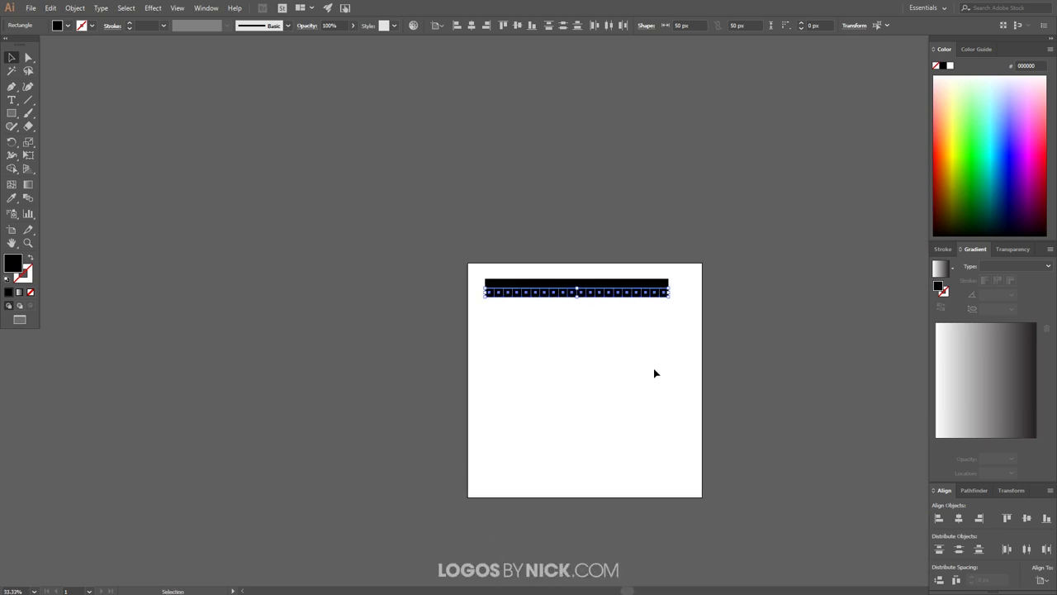
Repeat the row copy downward until the squares form a 20 by 20 grid, and deselect everything
key(ctrl+d)
key(ctrl+d)
key(ctrl+d)
key(ctrl+d)
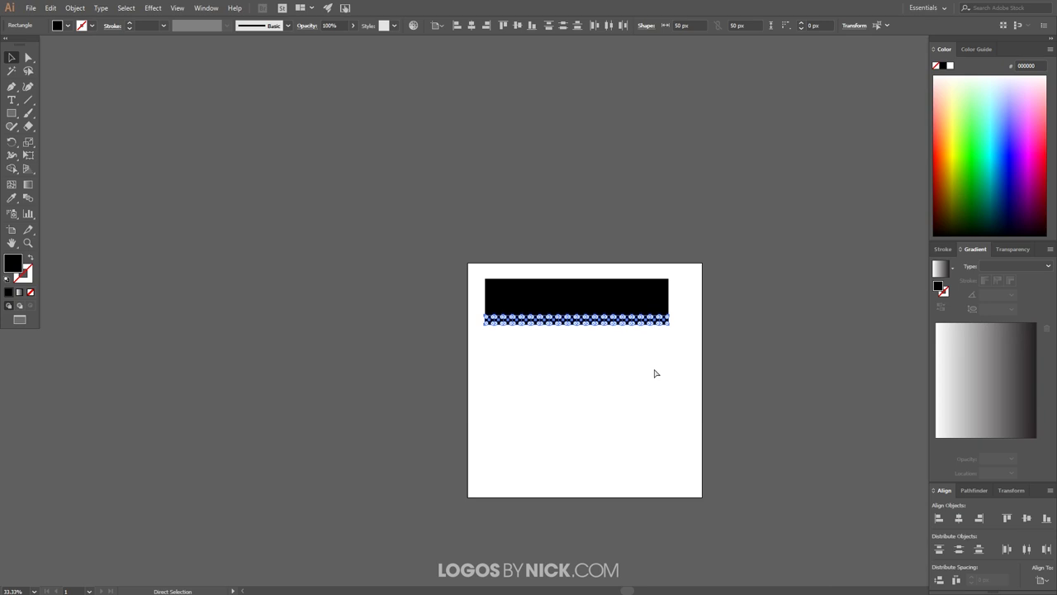
key(ctrl+d)
key(ctrl+d)
key(ctrl+d)
key(ctrl+d)
key(ctrl+d)
key(ctrl+d)
key(ctrl+d)
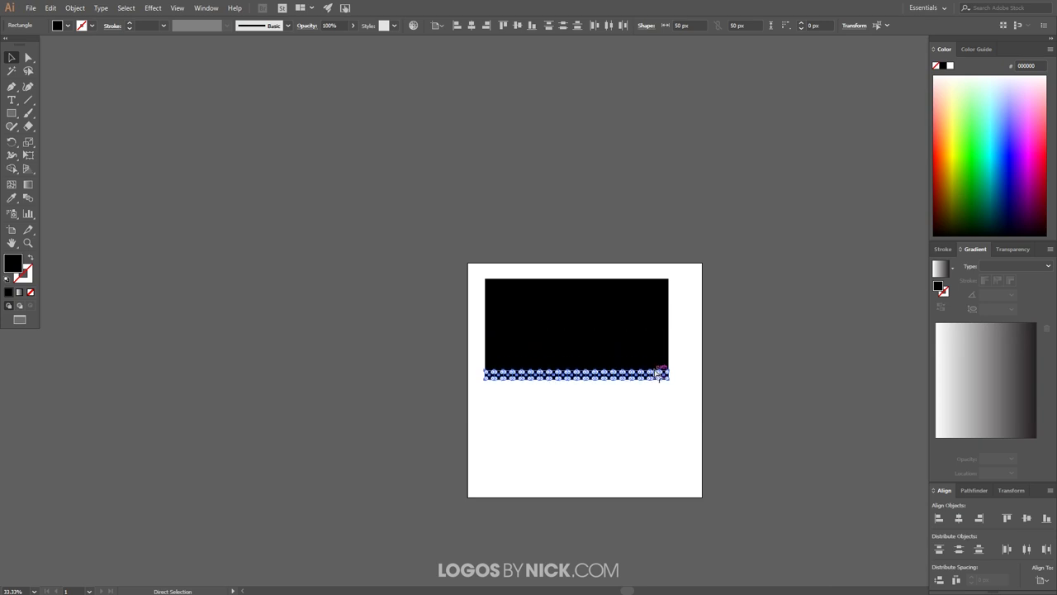
key(ctrl+d)
key(ctrl+d)
key(ctrl+d)
key(ctrl+d)
key(ctrl+d)
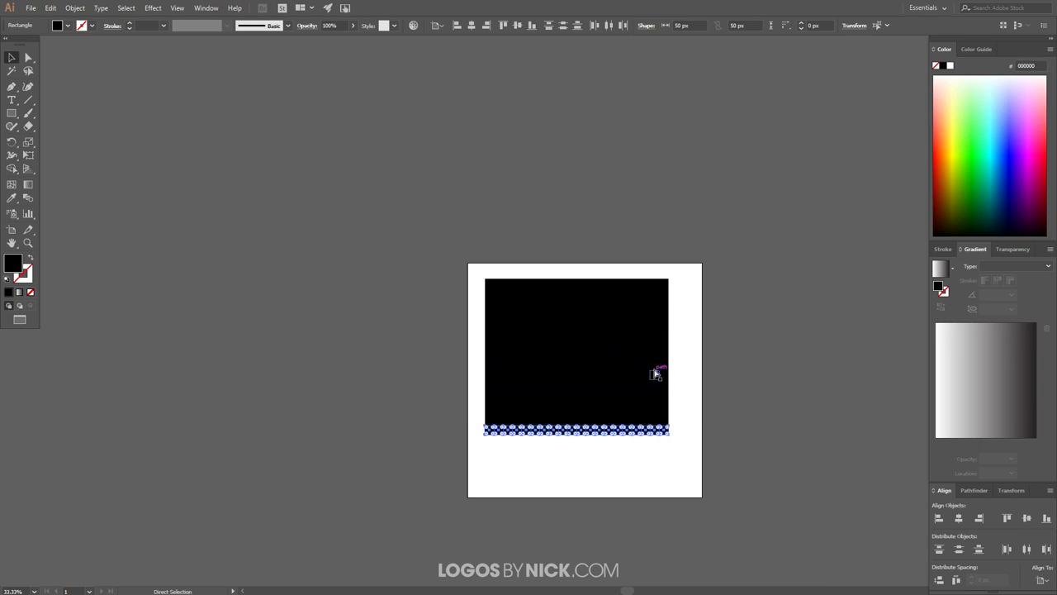
key(ctrl+d)
key(ctrl+d)
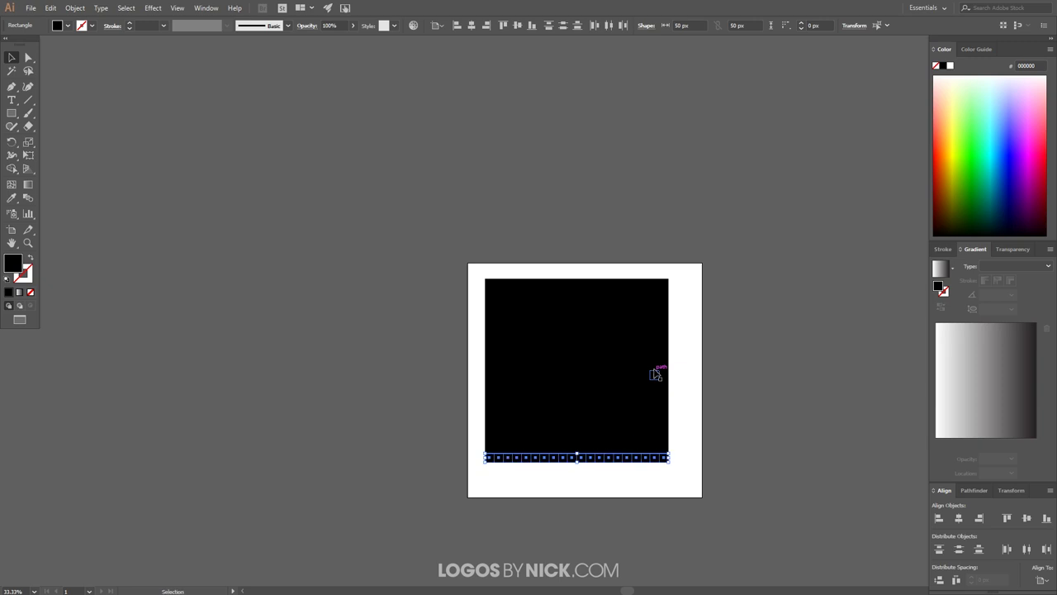
click(688, 455)
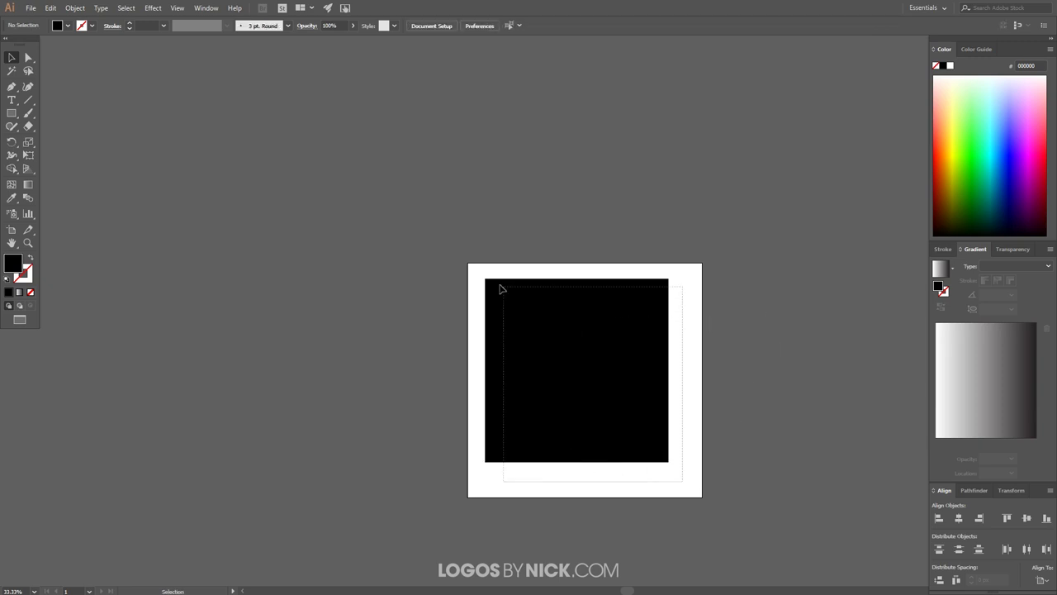
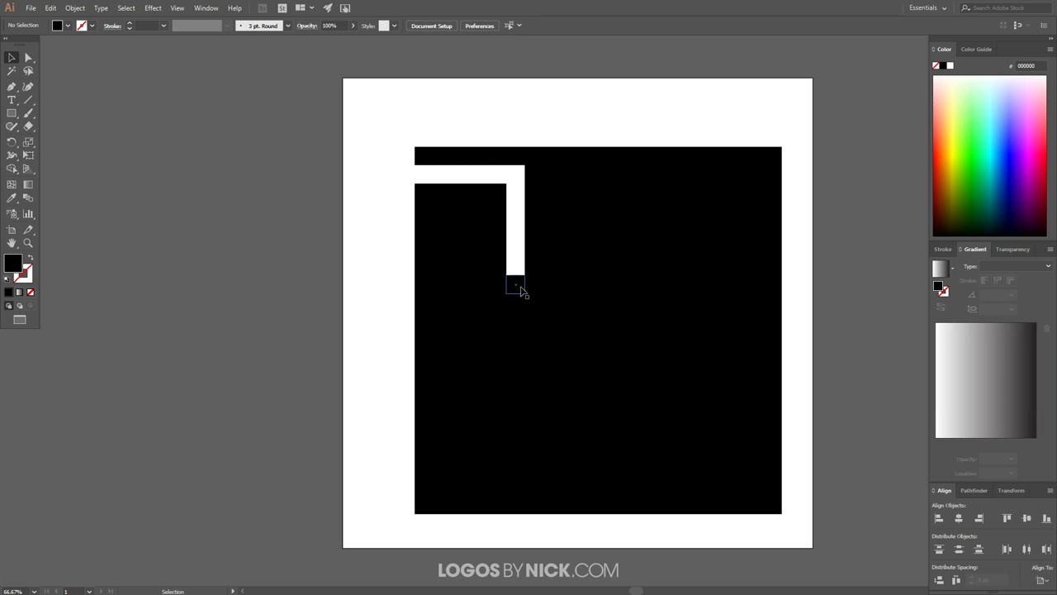
Delete squares down the grid's column 6 through row 11, left along row 11 to column 3, and up column 4 to row 4
drag(516, 340, 484, 200)
key(ctrl+shift+a)
key(ctrl+shift+a)
key(ctrl+shift+a)
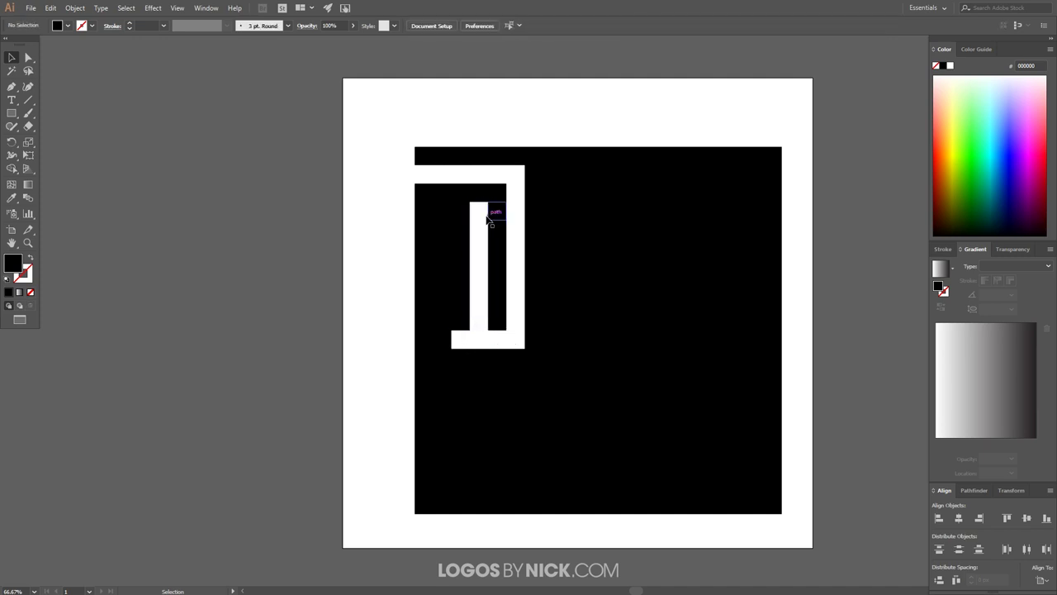
Delete the squares in row 4 leftward to column 2, and down column 2 through row 9
click(431, 213)
key(Delete)
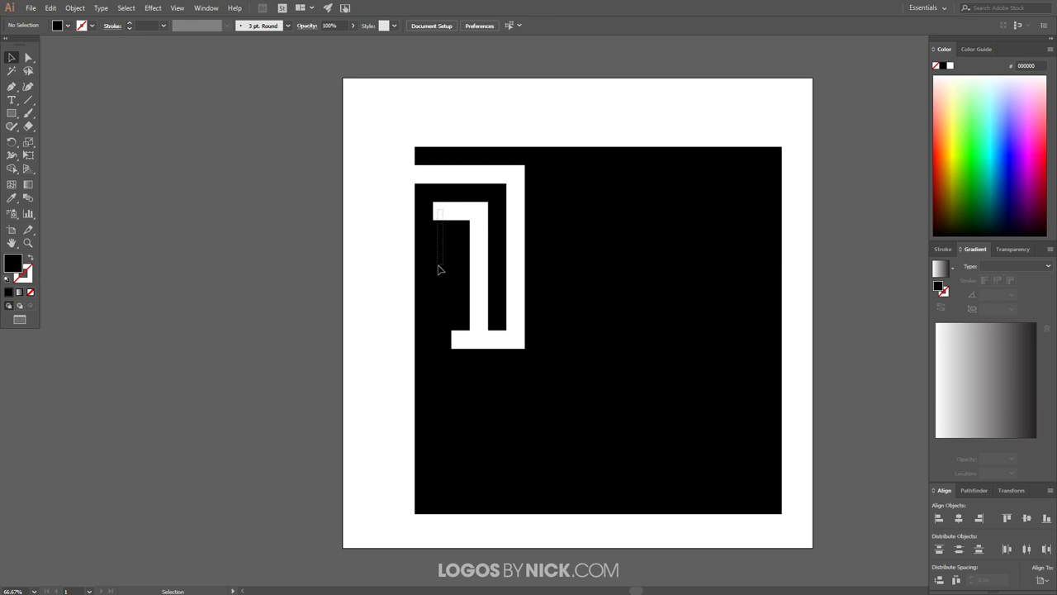
click(441, 304)
key(Delete)
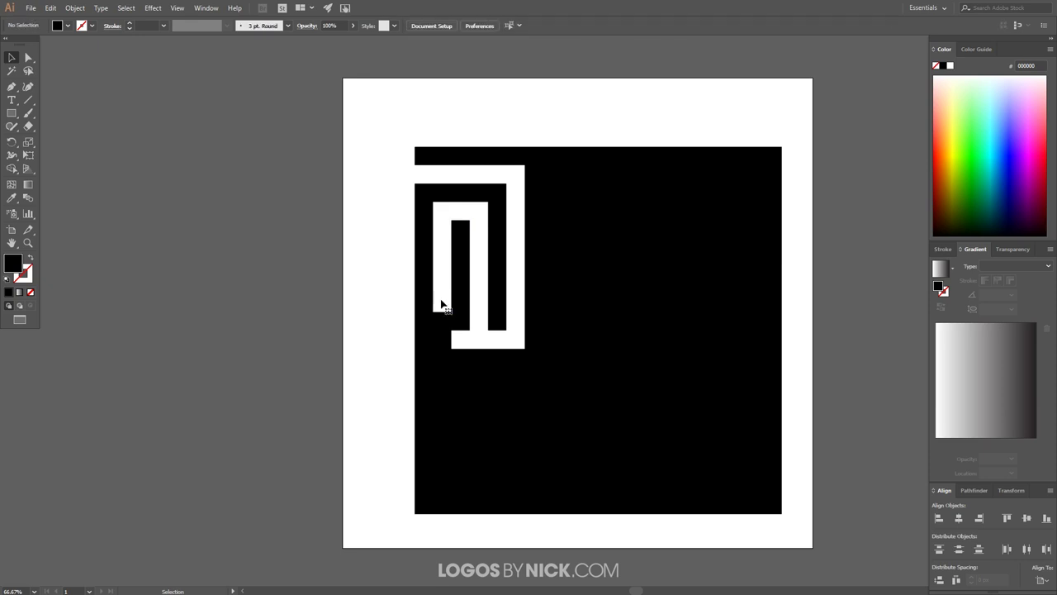
Delete the squares in column 2 from row 13 through row 19 of the grid
click(443, 376)
key(Delete)
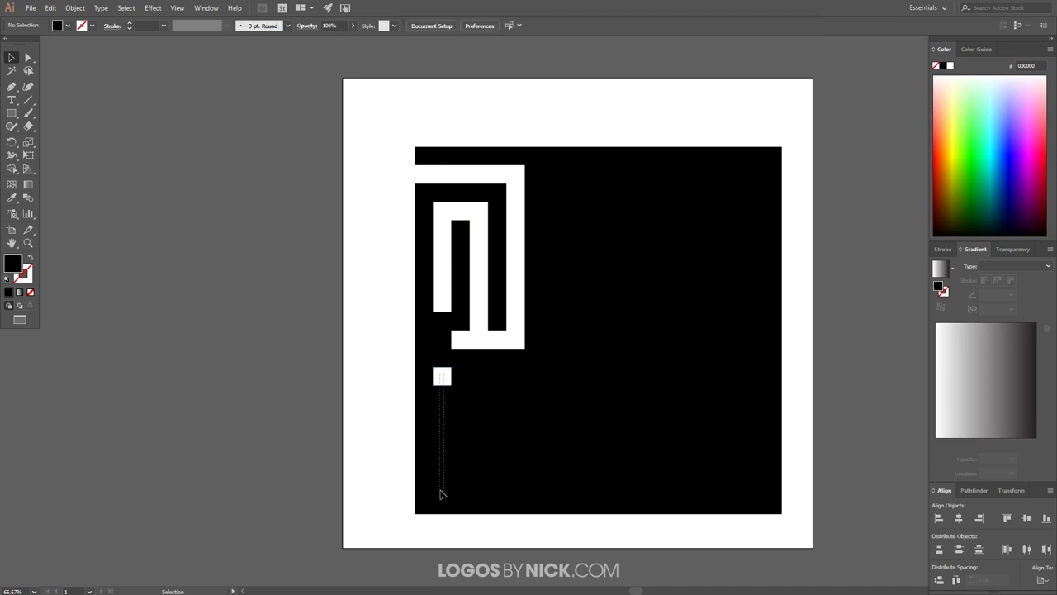
drag(442, 493, 444, 496)
key(Delete)
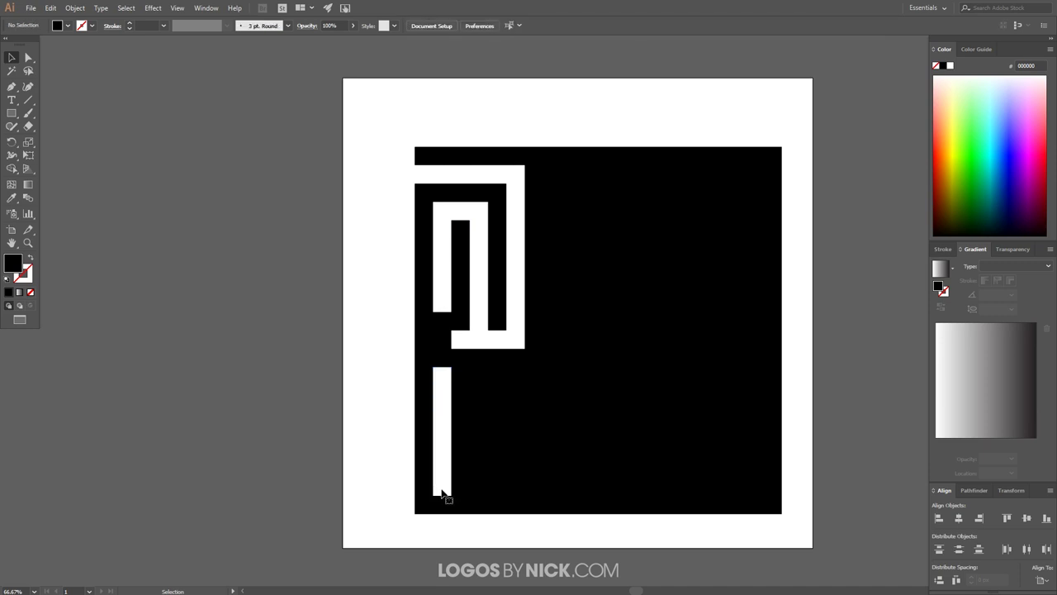
Delete the squares in column 2, rows 11 and 12, and carve the lower-left spiral along row 19, column 6, row 13 and column 4
click(449, 339)
key(Delete)
click(445, 359)
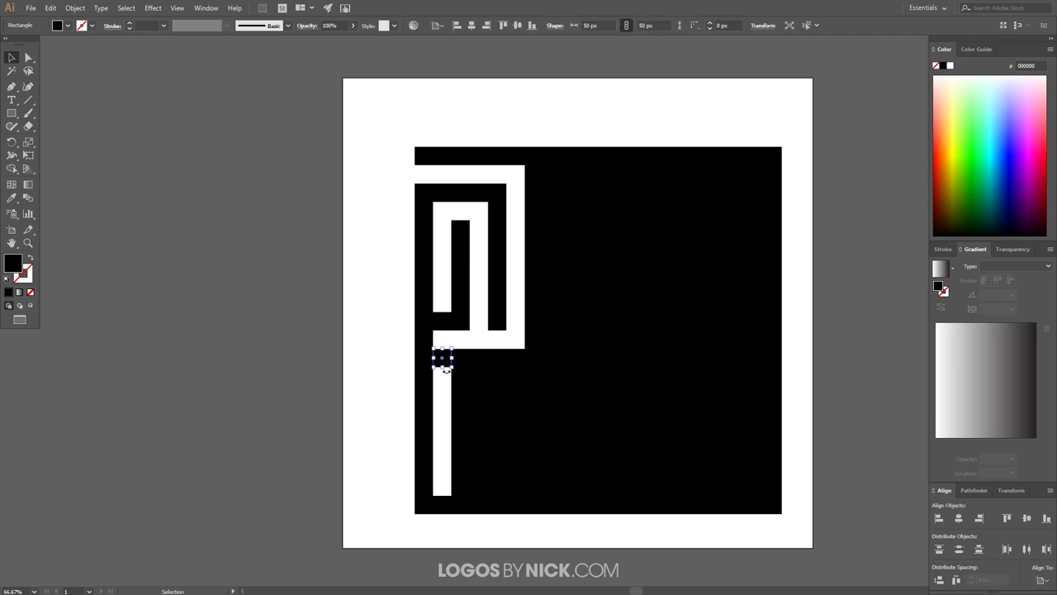
key(Delete)
mouse_move(475, 487)
mouse_down()
mouse_move(525, 487)
mouse_move(518, 367)
mouse_move(476, 381)
mouse_up()
drag(478, 423, 481, 458)
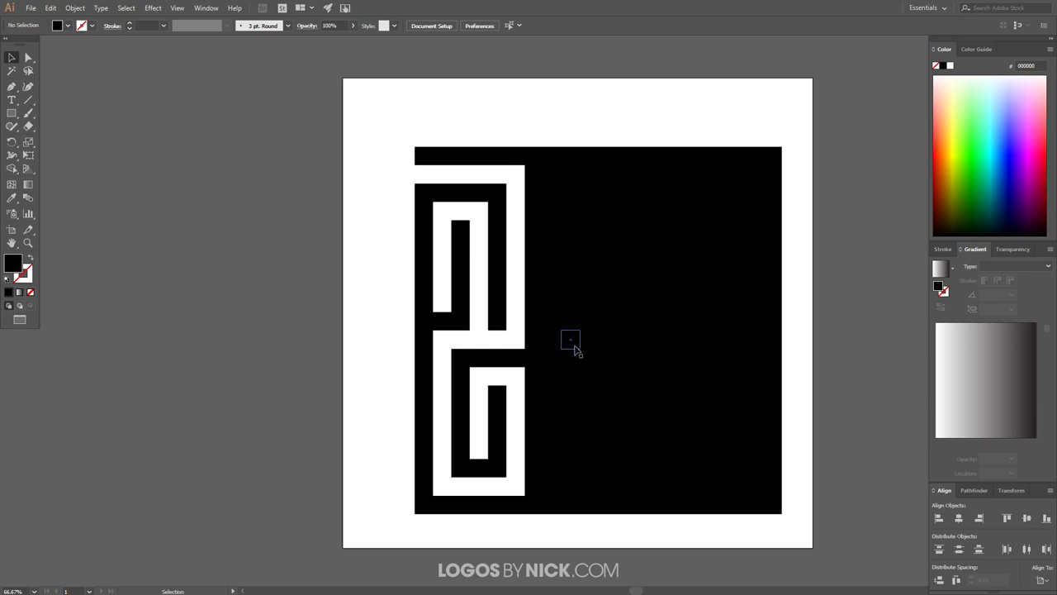
Delete squares to carve branching corridors between columns 8 and 15, plus a corridor along row 2, column 17, row 11 and column 19
mouse_move(550, 338)
mouse_down()
mouse_move(590, 248)
mouse_move(578, 285)
mouse_move(667, 217)
mouse_move(625, 394)
mouse_move(587, 382)
mouse_move(707, 444)
mouse_up()
drag(652, 165, 668, 181)
key(Delete)
drag(727, 347, 713, 359)
key(Delete)
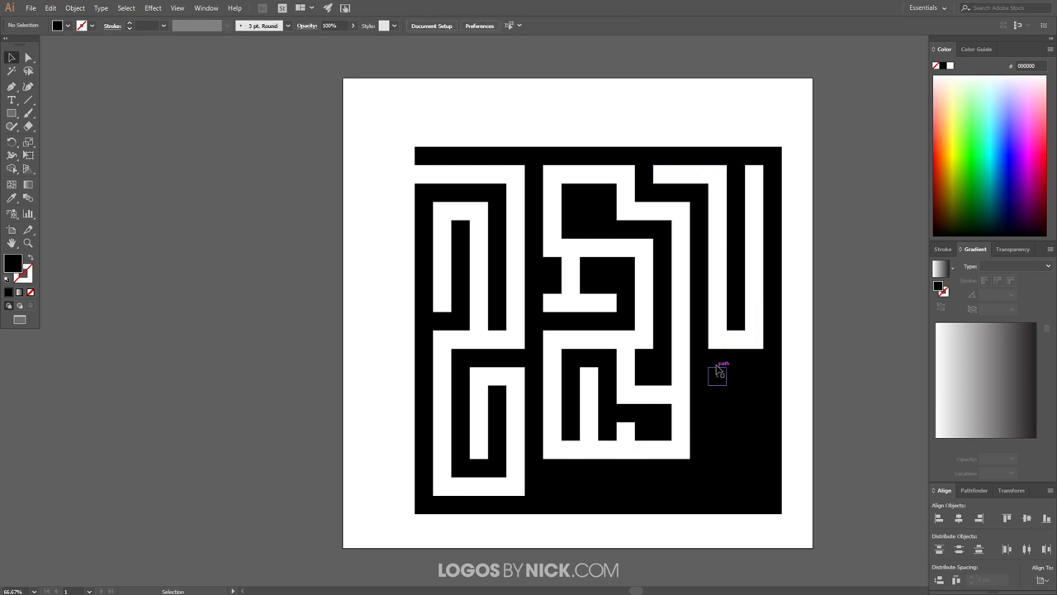
Carve the corridors from column 17 down to a row 19 exit, the bottom-middle branches, and the notches in the upper-middle block
key(Delete)
mouse_move(731, 501)
mouse_down()
mouse_move(709, 425)
mouse_move(721, 370)
mouse_up()
key(Delete)
drag(578, 500, 548, 482)
key(Delete)
drag(653, 495, 608, 460)
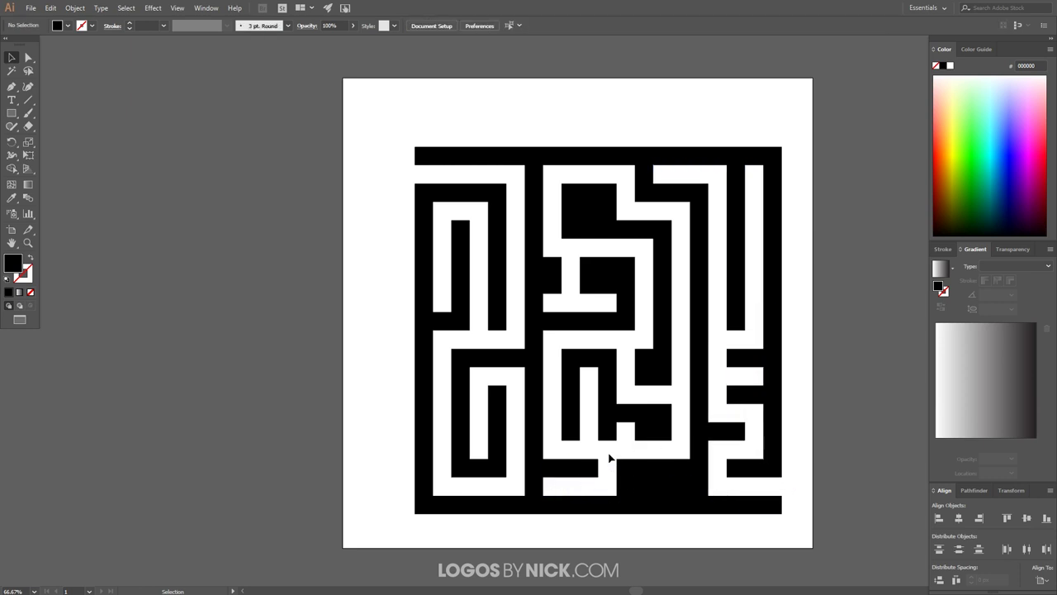
key(Delete)
key(ctrl+equal)
key(ctrl+minus)
key(ctrl+minus)
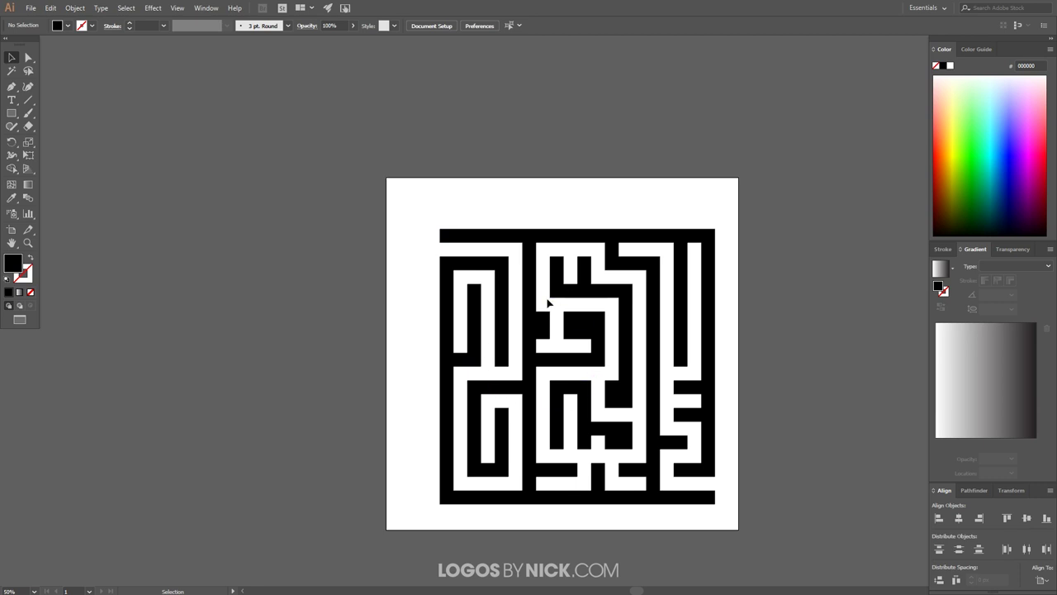
Select all squares and merge the top row, right-hand walls and right part of the bottom row with the Shape Builder tool
drag(783, 520, 359, 206)
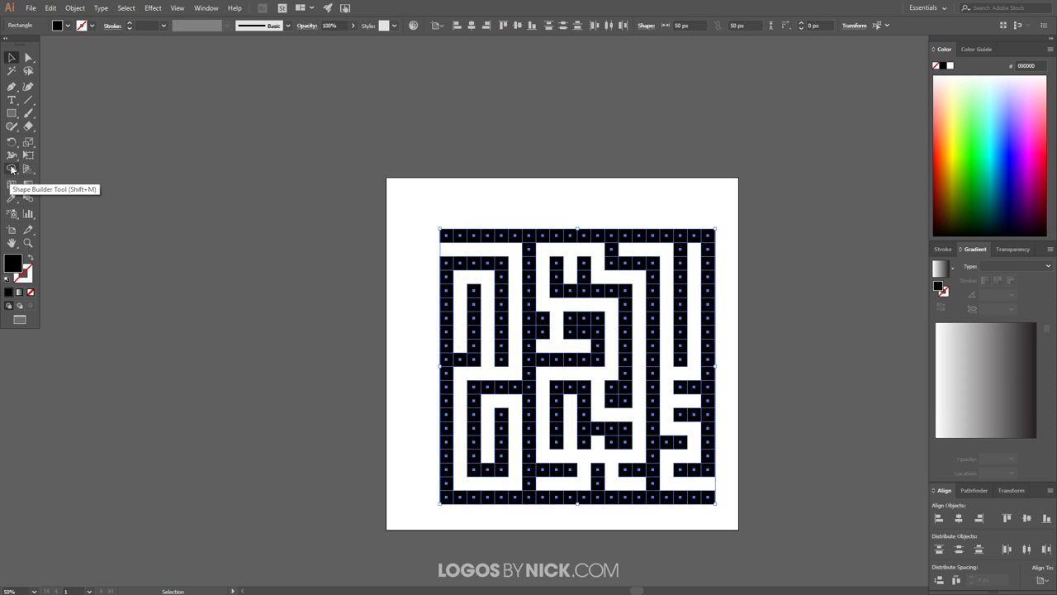
click(12, 169)
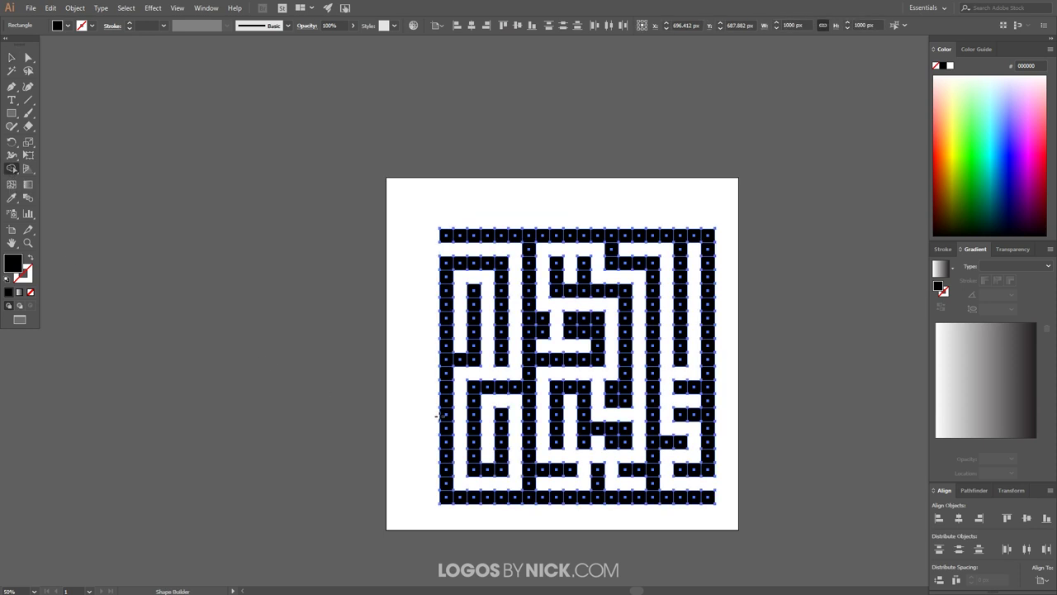
scroll(710, 348, up, 1)
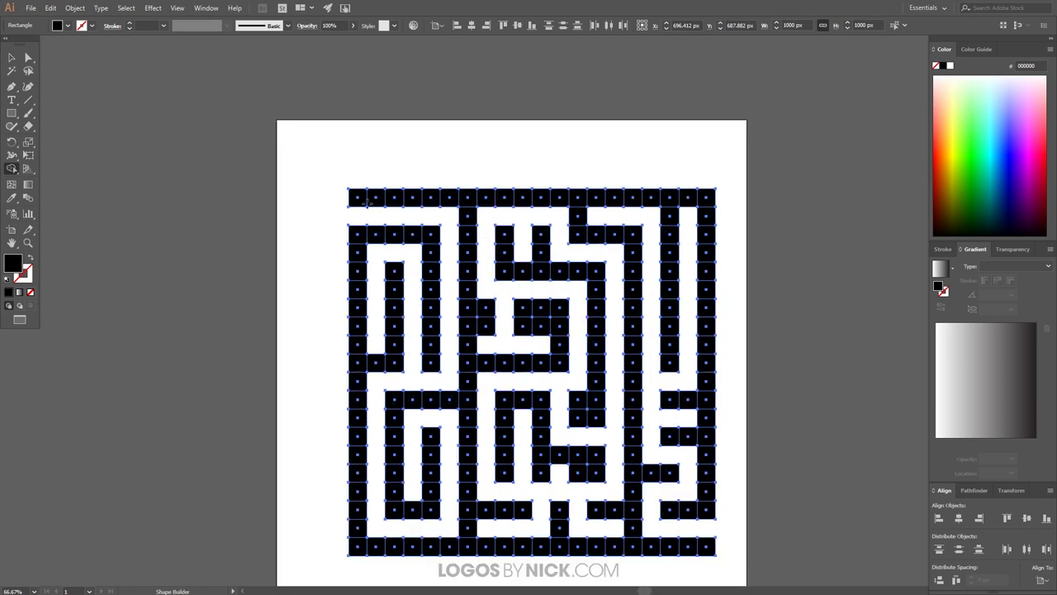
mouse_move(357, 196)
mouse_down()
mouse_move(705, 197)
mouse_move(709, 400)
mouse_move(671, 399)
mouse_up()
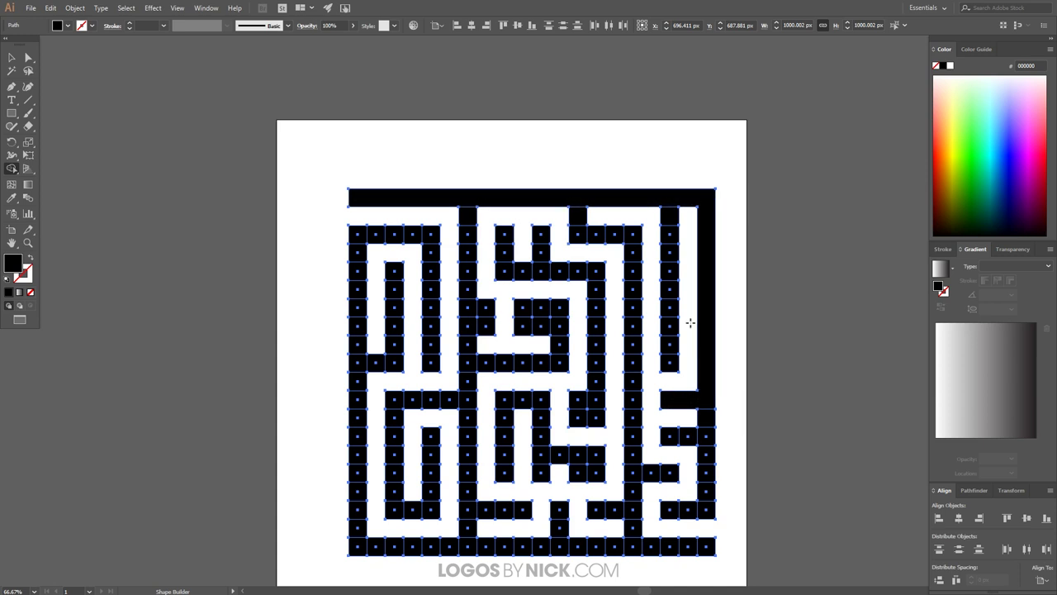
drag(671, 203, 672, 363)
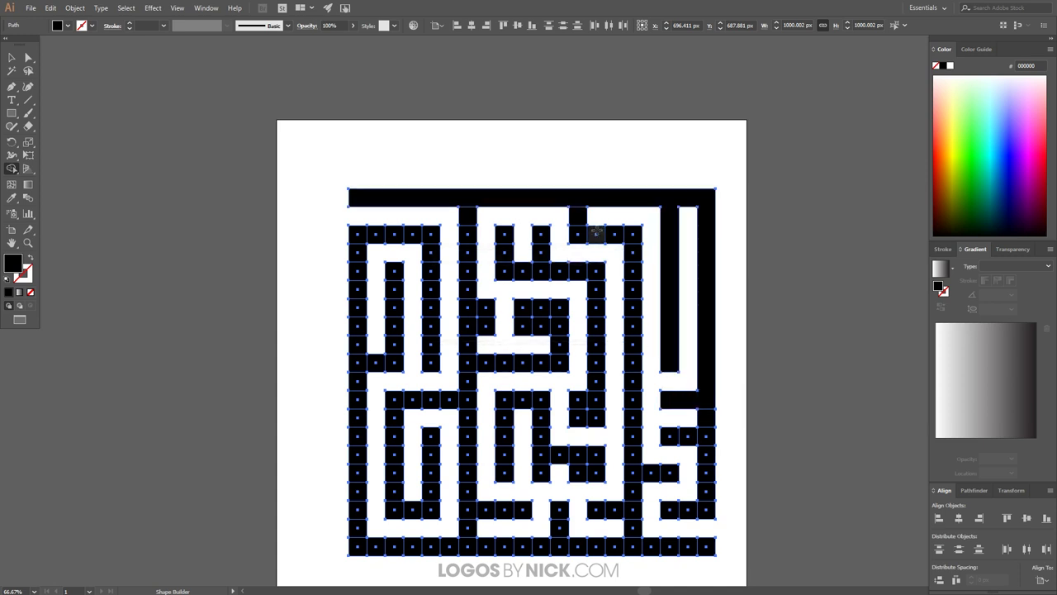
mouse_move(578, 217)
mouse_down()
mouse_move(635, 237)
mouse_move(633, 475)
mouse_move(668, 475)
mouse_move(636, 497)
mouse_move(633, 547)
mouse_up()
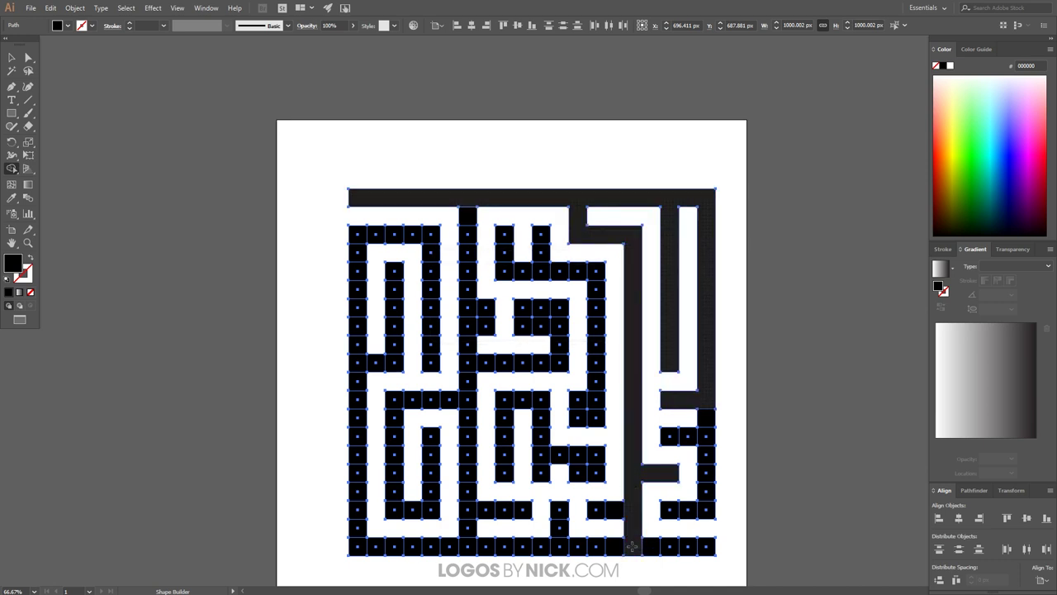
drag(551, 547, 704, 546)
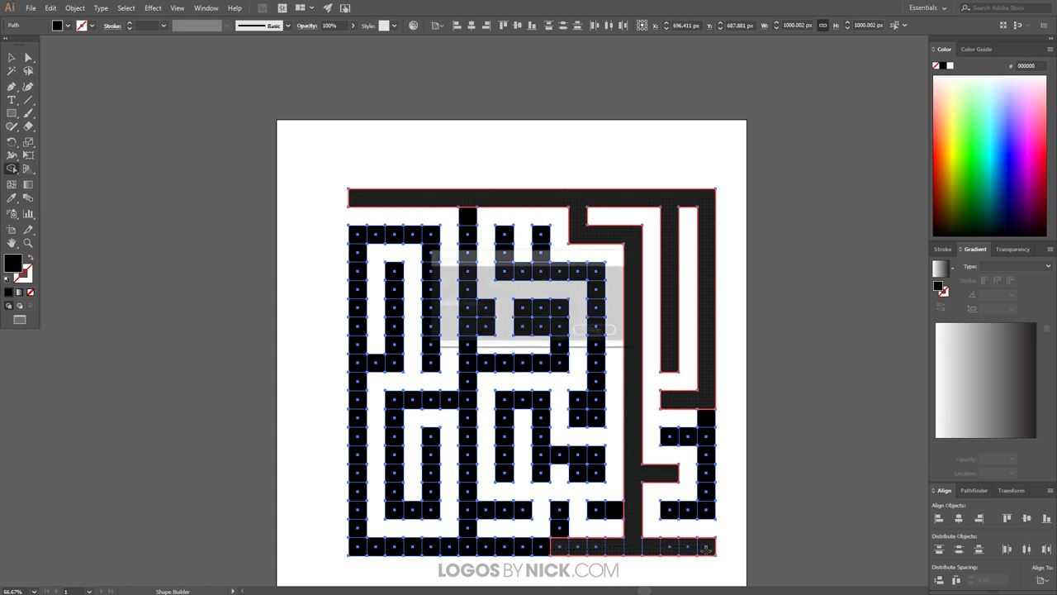
mouse_move(664, 509)
mouse_down()
mouse_move(704, 510)
mouse_move(709, 416)
mouse_up()
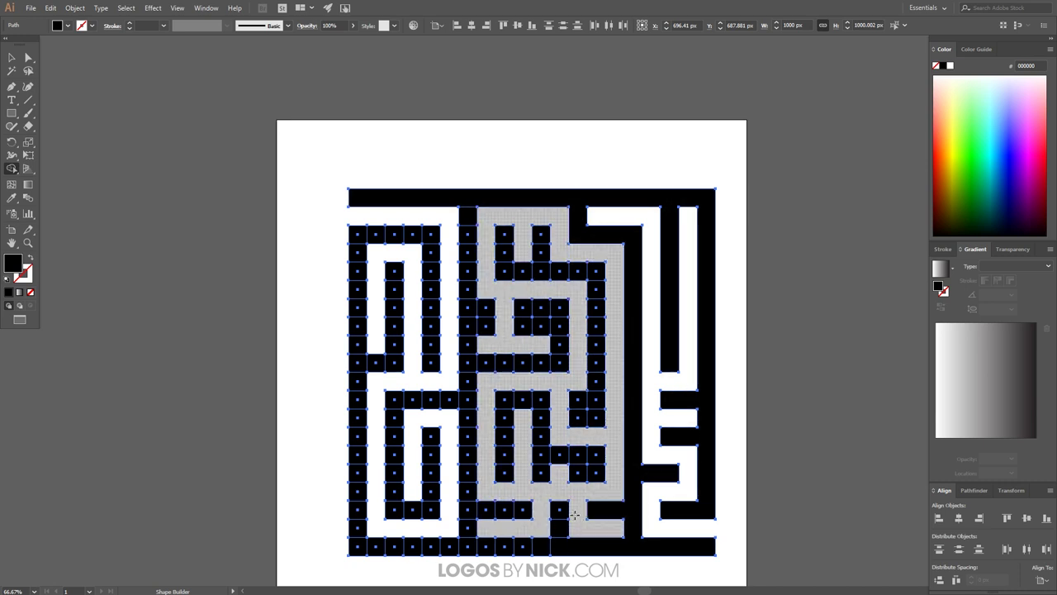
Merge the remaining squares of the bottom row, left spirals and central walls with the Shape Builder tool
mouse_move(560, 509)
mouse_down()
mouse_move(555, 545)
mouse_move(372, 552)
mouse_move(358, 505)
mouse_move(358, 254)
mouse_move(382, 234)
mouse_move(430, 235)
mouse_move(433, 358)
mouse_up()
mouse_move(394, 270)
mouse_down()
mouse_move(396, 362)
mouse_move(363, 363)
mouse_up()
mouse_move(431, 436)
mouse_down()
mouse_move(430, 513)
mouse_move(395, 510)
mouse_move(395, 401)
mouse_move(470, 537)
mouse_move(529, 510)
mouse_up()
drag(588, 464, 504, 479)
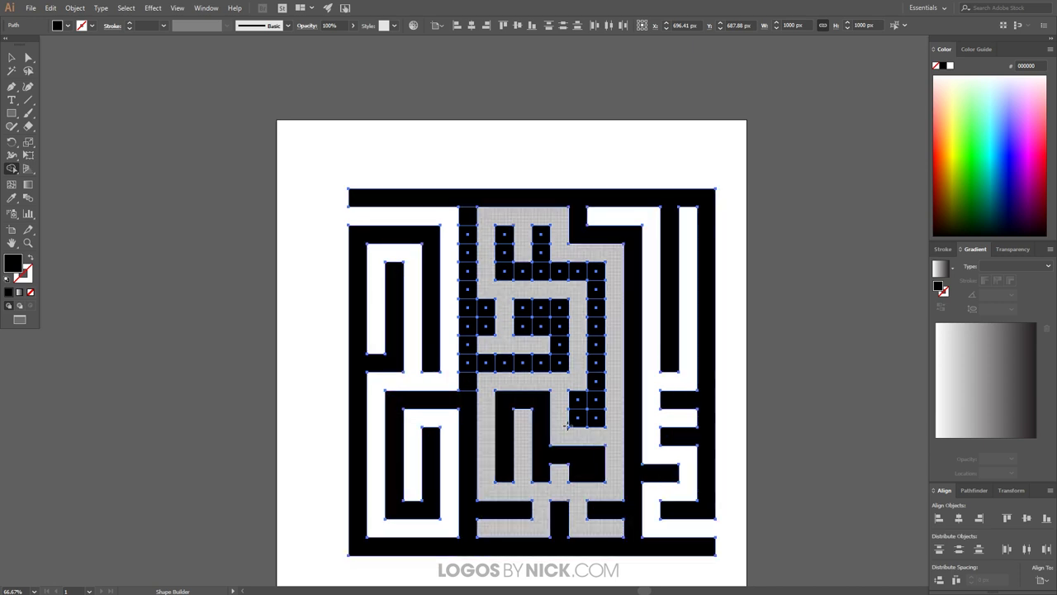
mouse_move(587, 417)
mouse_down()
mouse_move(599, 303)
mouse_move(505, 235)
mouse_up()
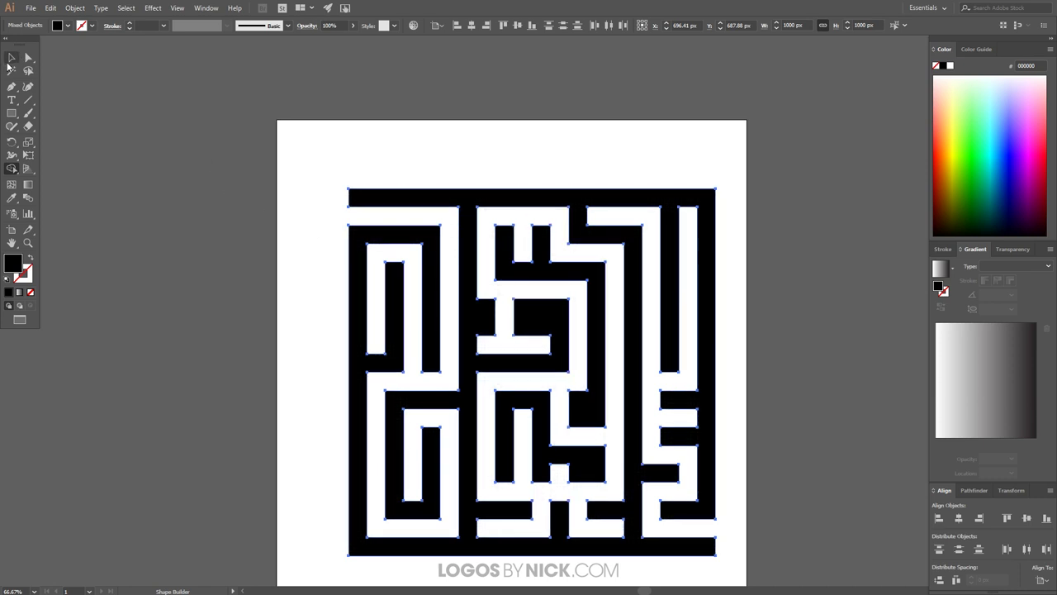
Centre the merged maze on the artboard and make it a compound path
click(12, 57)
scroll(560, 326, down, 2)
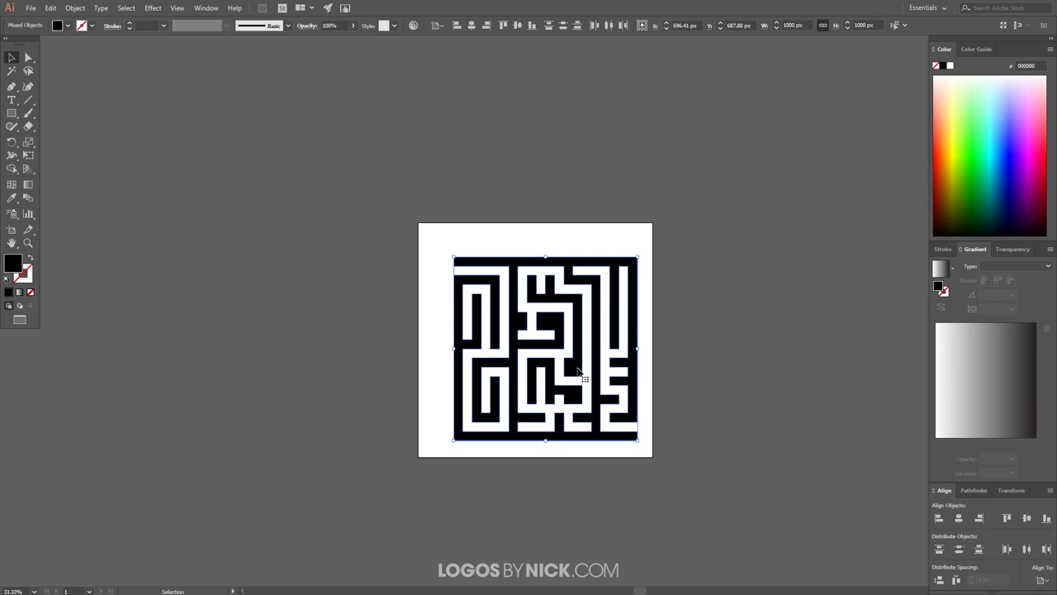
drag(577, 369, 586, 371)
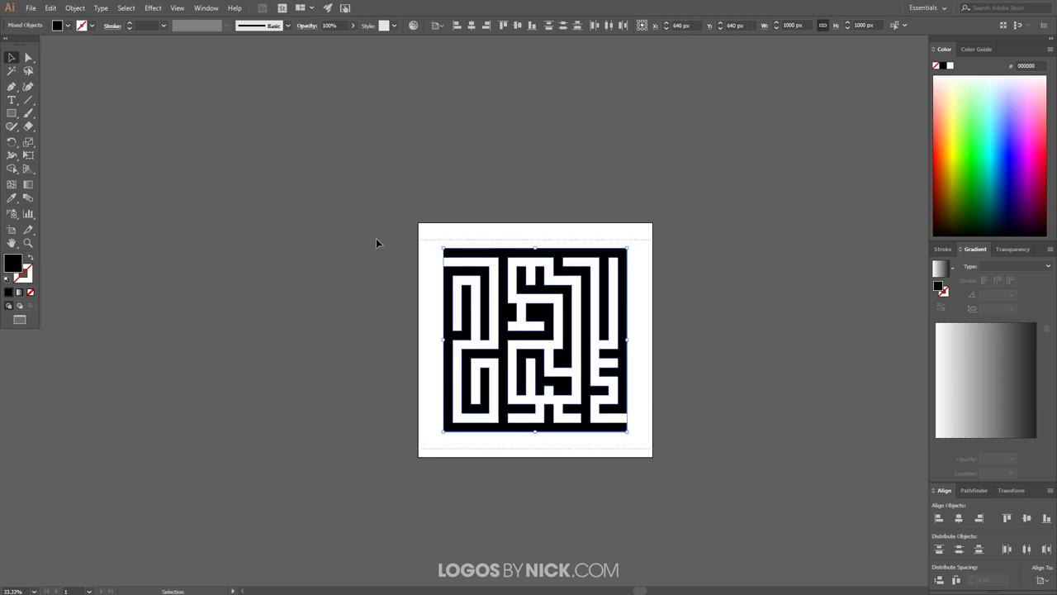
click(73, 9)
mouse_move(119, 397)
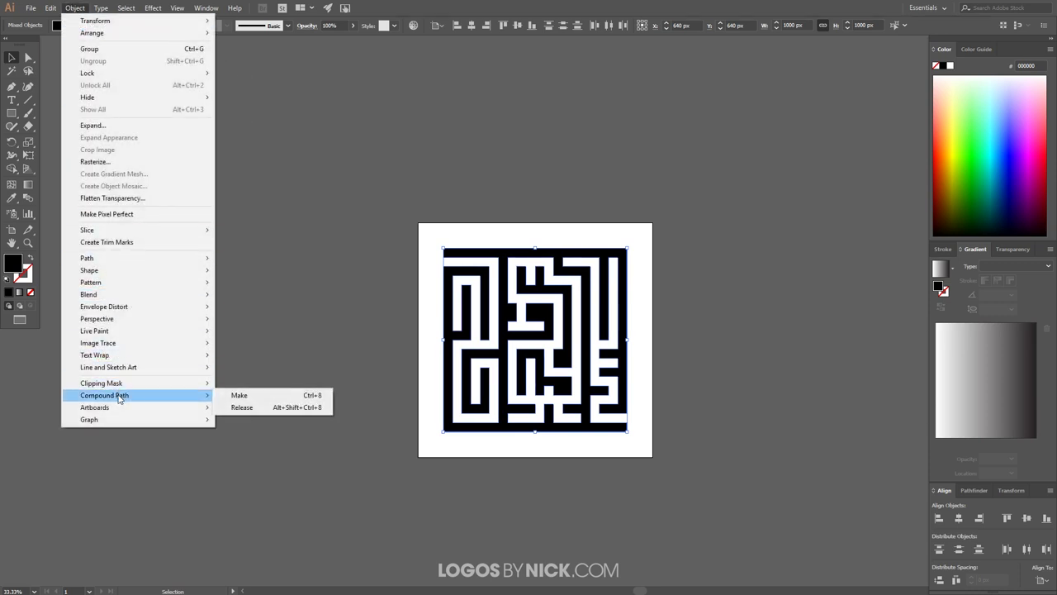
click(237, 395)
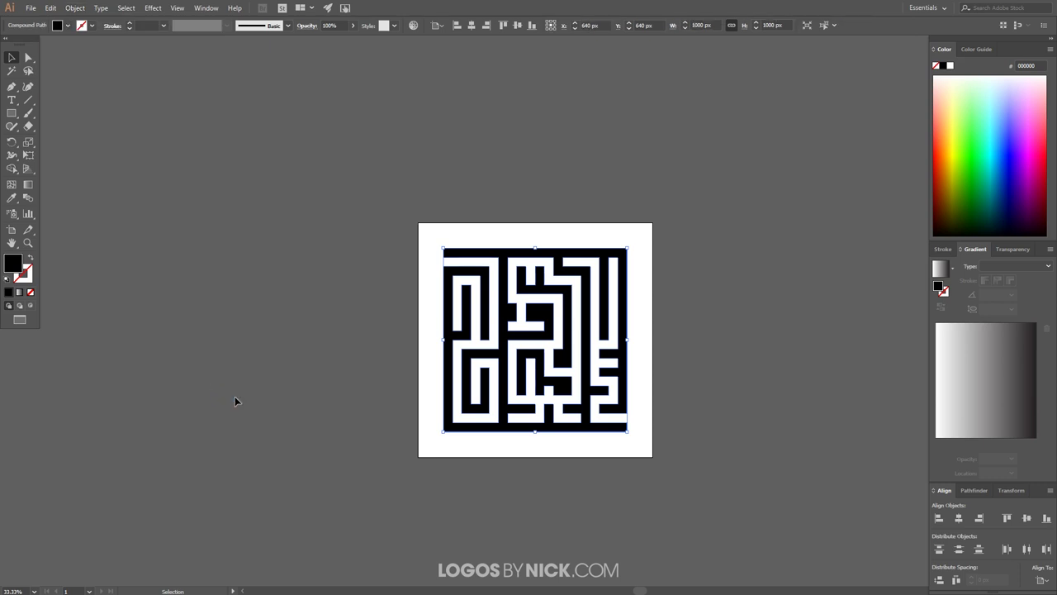
Scale the maze down proportionally to about 545 px square and move it near the artboard's centre
key(ctrl)
drag(629, 431, 563, 354)
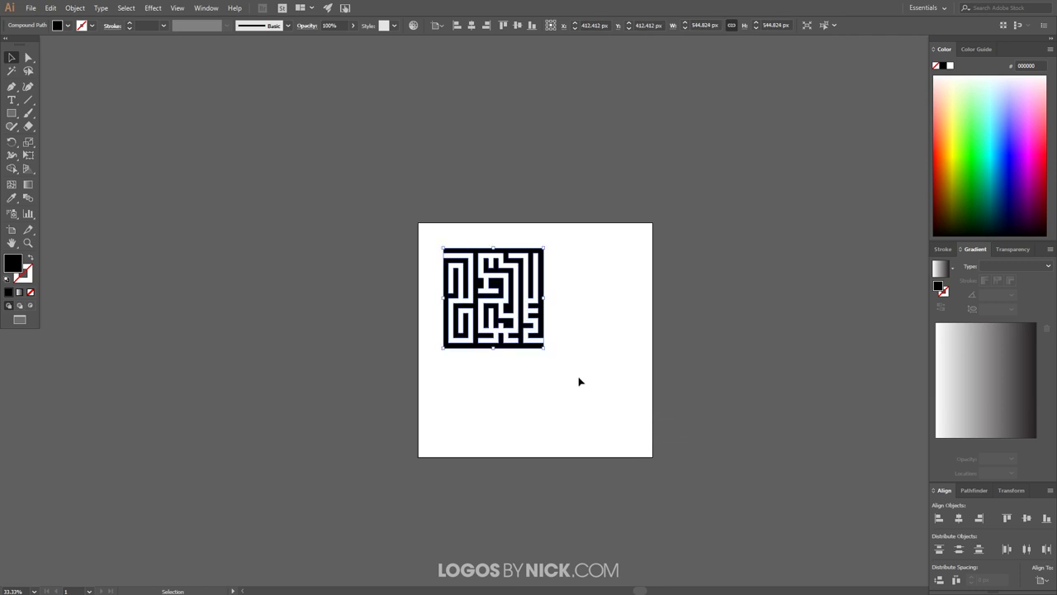
scroll(583, 390, up, 1)
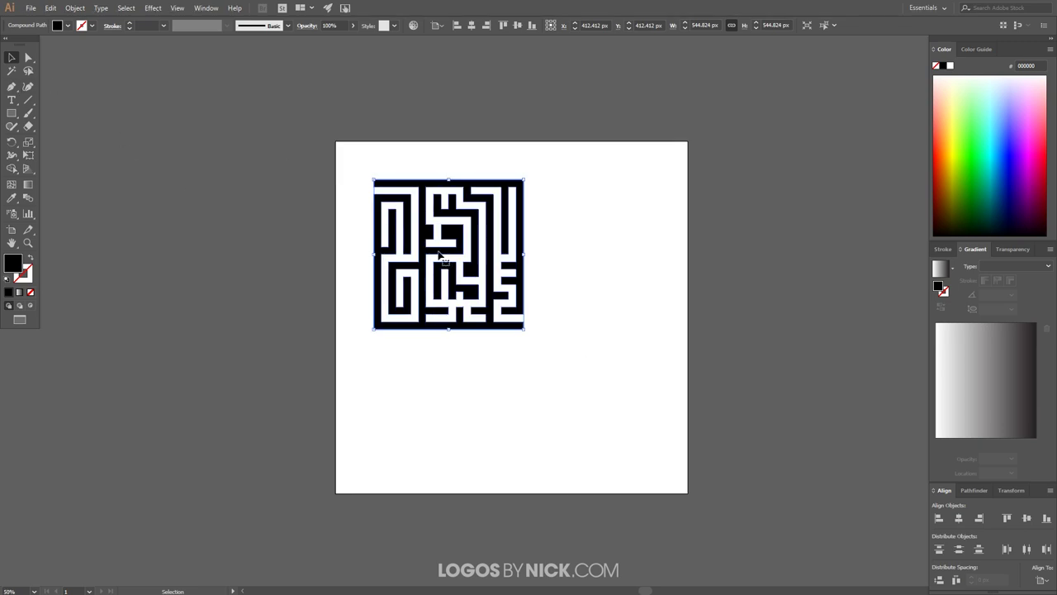
drag(439, 253, 508, 312)
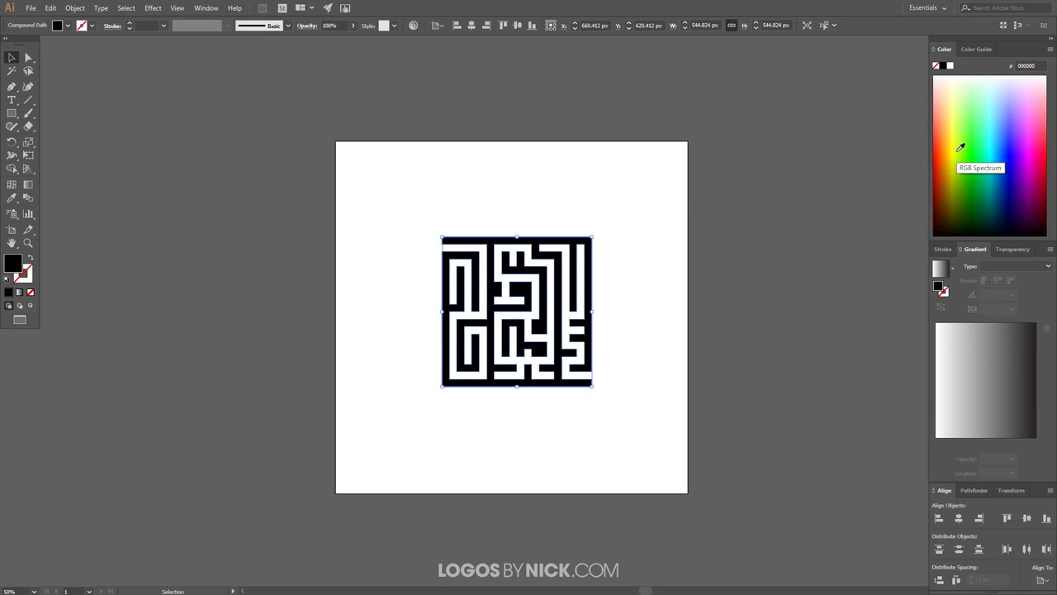
Fill the maze with light yellow (ffed70) and apply the 3D Extrude & Bevel effect in the Isometric Top position
drag(948, 149, 953, 115)
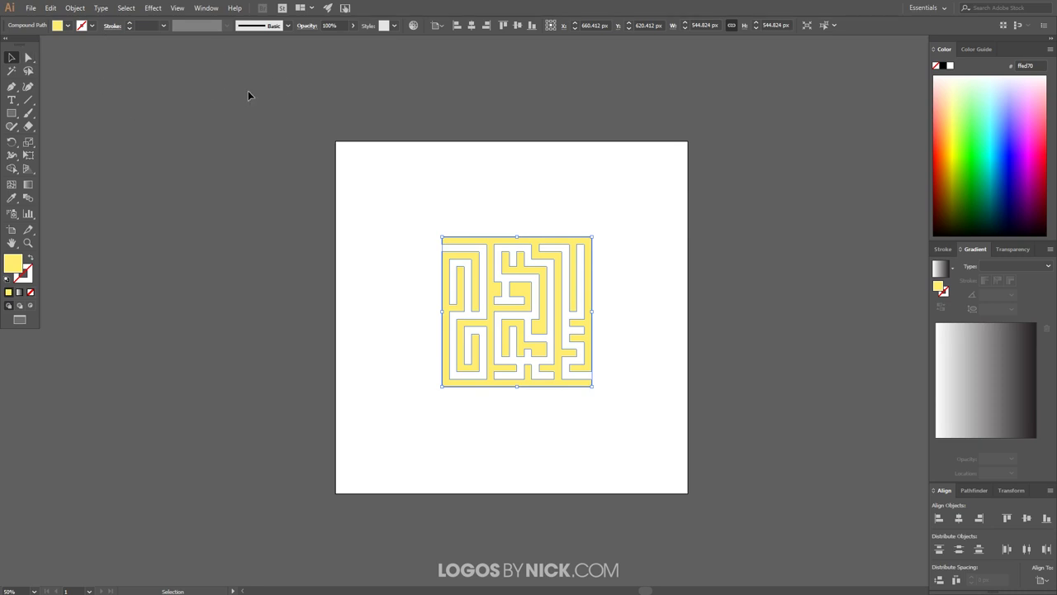
click(153, 7)
mouse_move(197, 72)
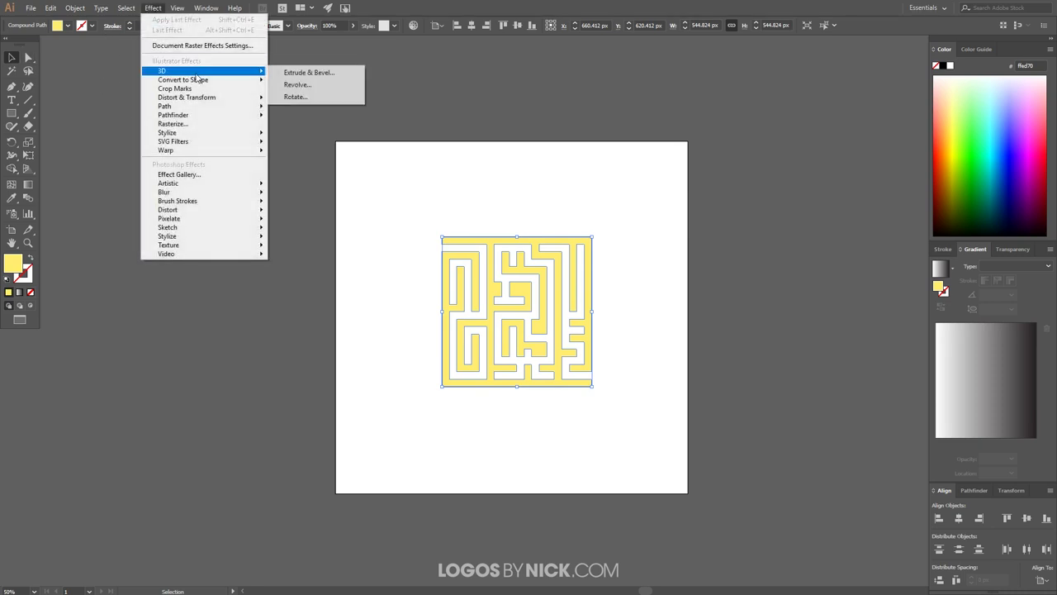
click(330, 75)
drag(731, 117, 688, 100)
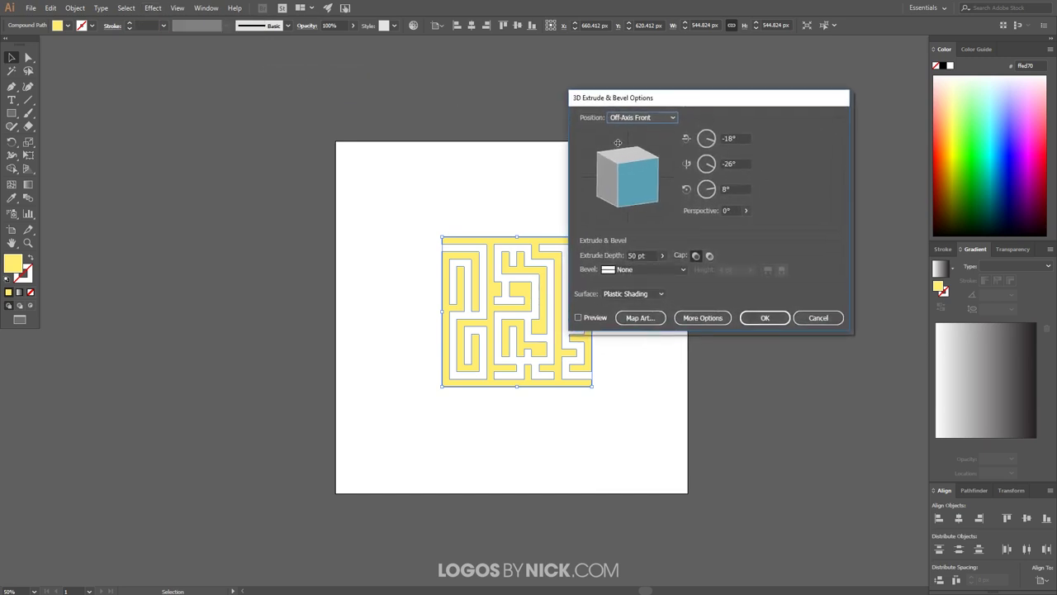
click(669, 118)
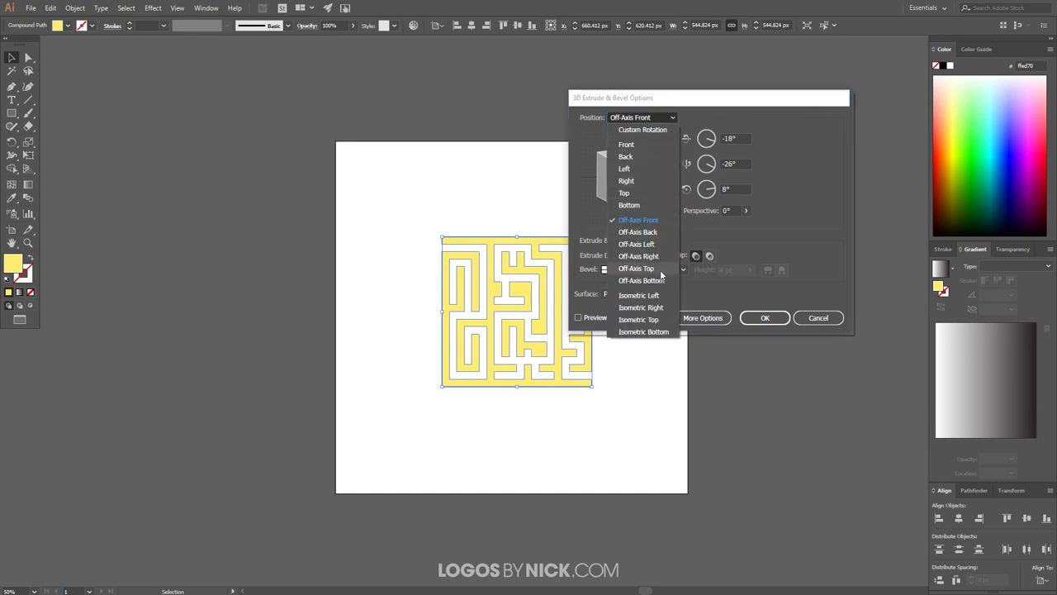
click(649, 320)
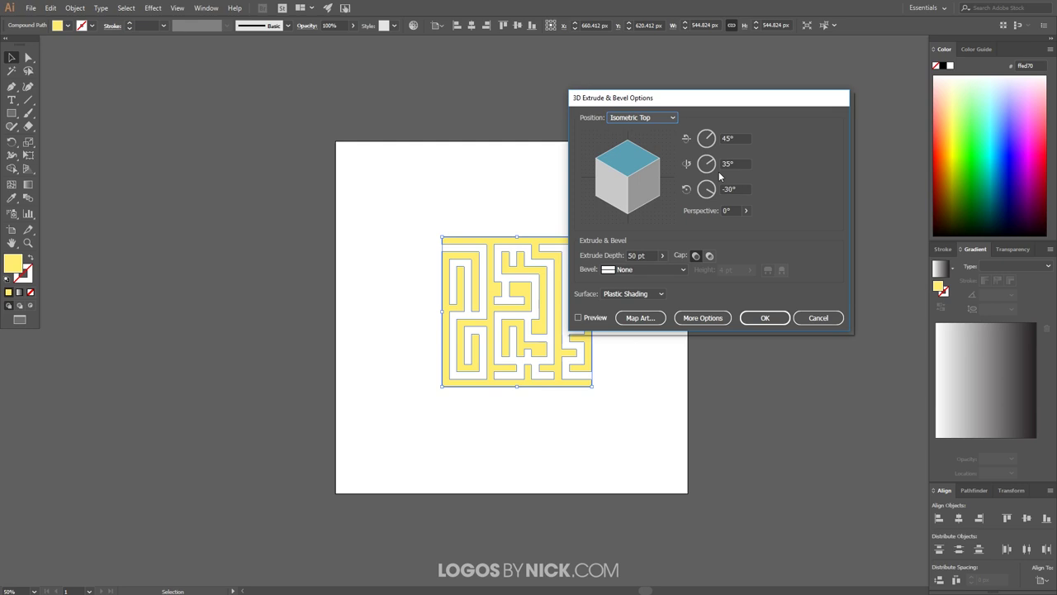
click(764, 318)
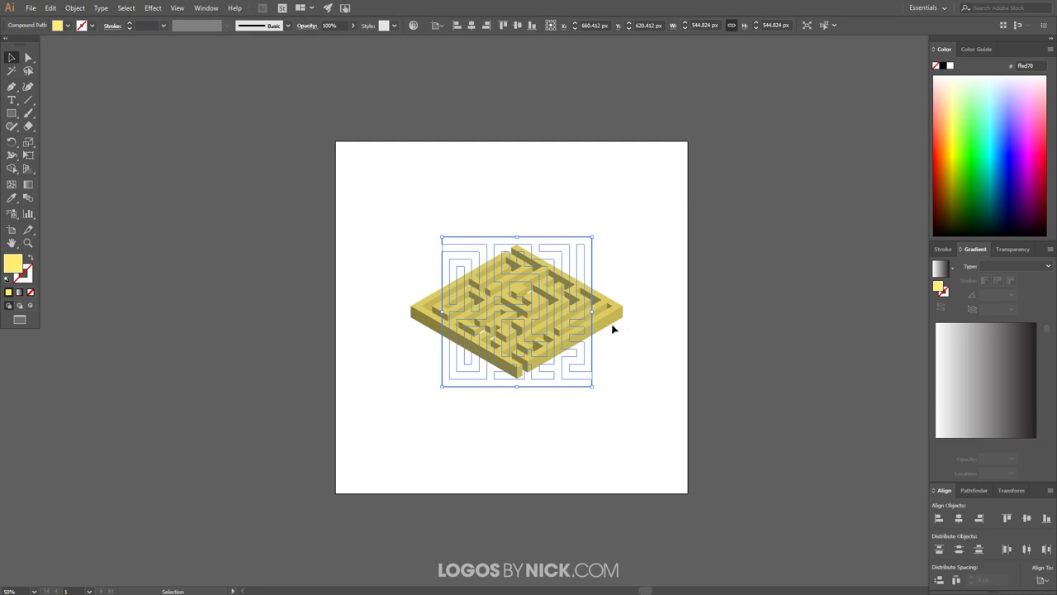
Expand the appearance of the extruded maze and ungroup it twice
click(75, 9)
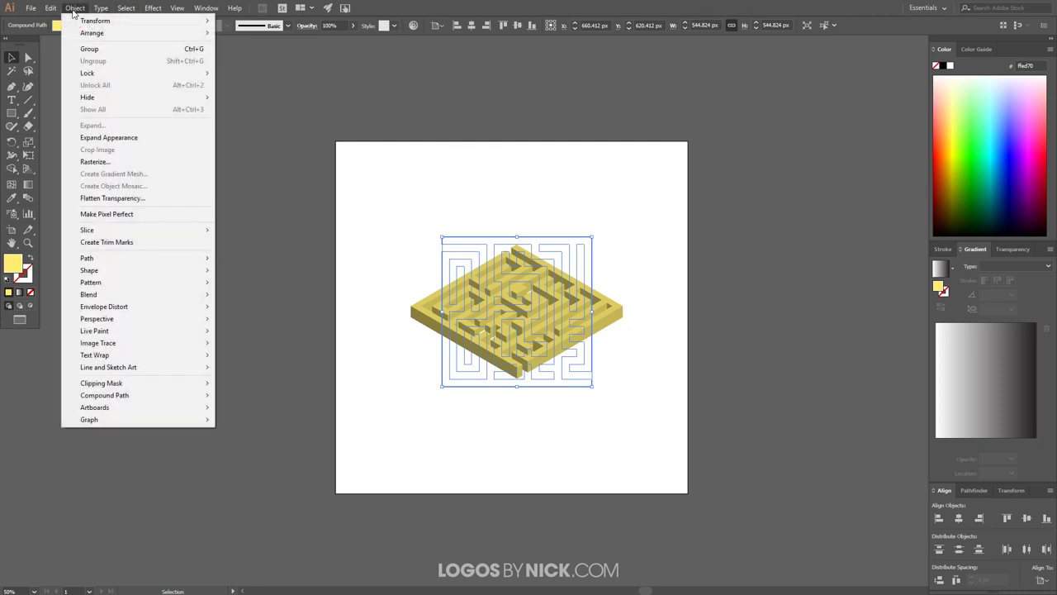
click(115, 139)
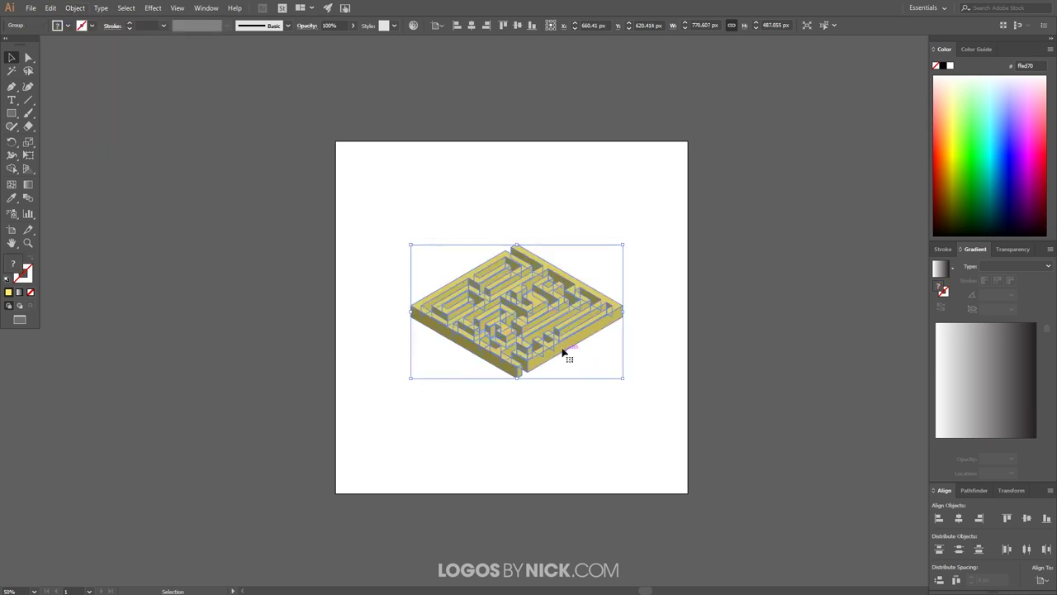
click(82, 8)
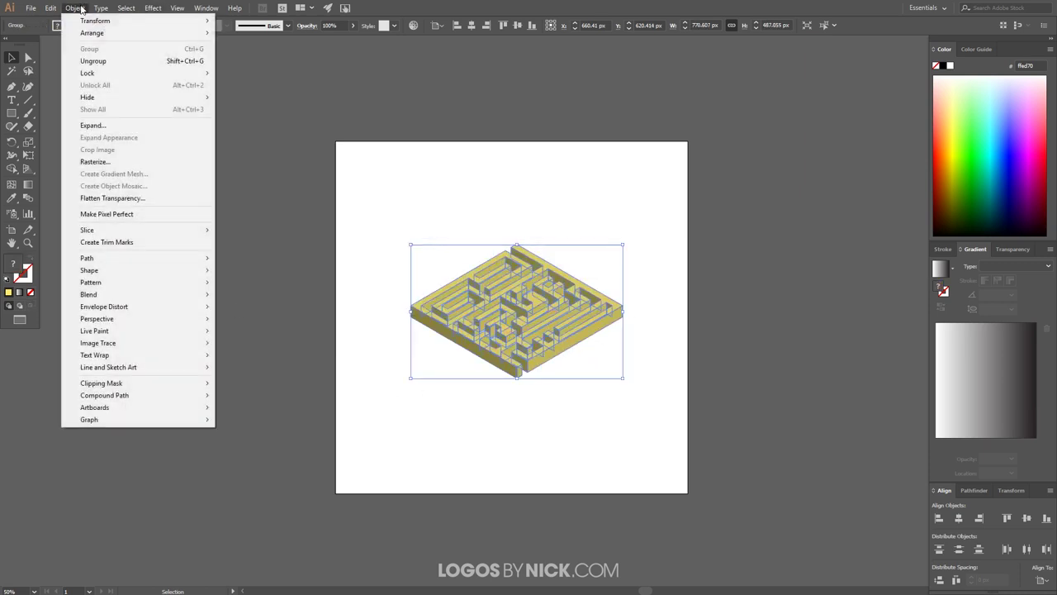
click(92, 61)
click(75, 9)
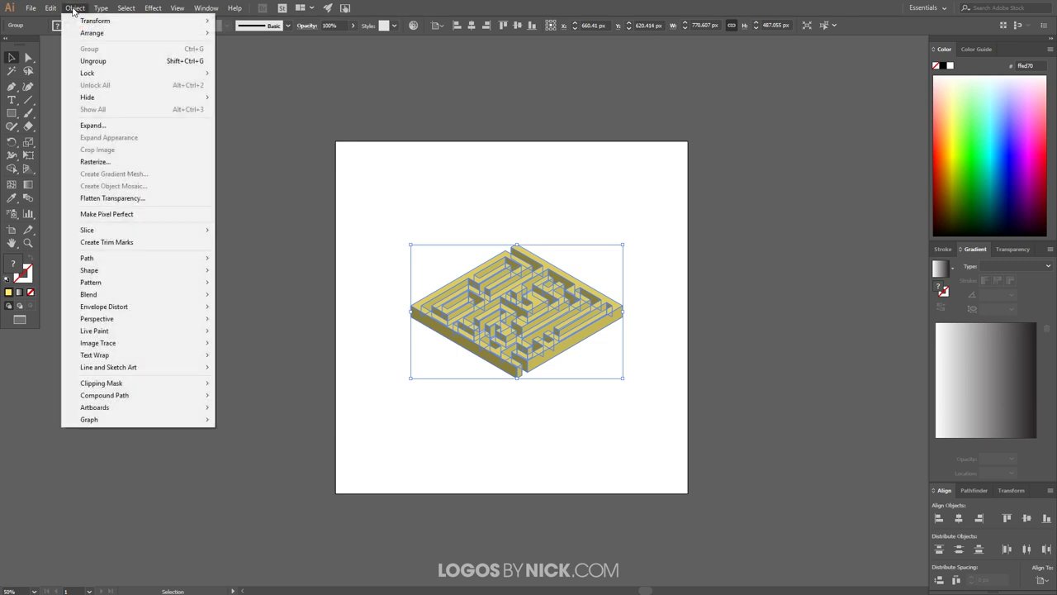
click(92, 61)
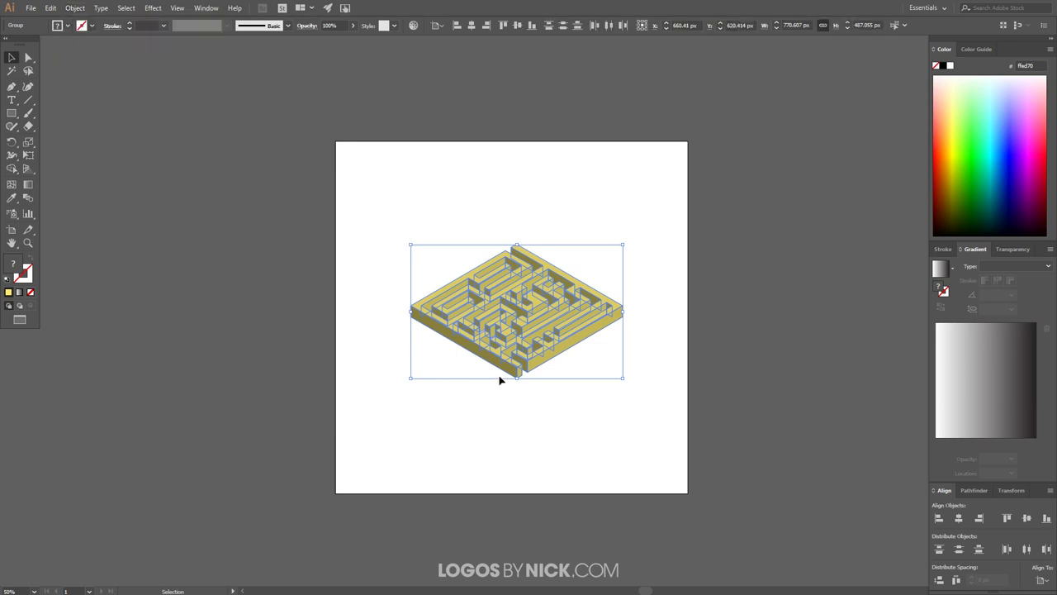
Move the maze's top face off the walls toward the artboard's upper-right corner, and deselect it
click(643, 190)
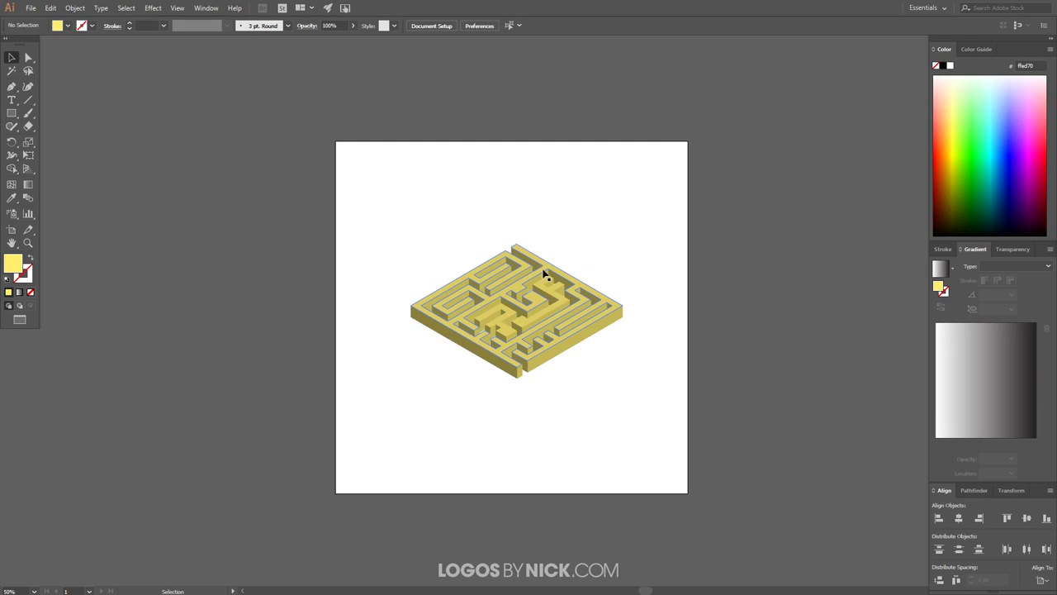
drag(544, 275, 688, 166)
click(770, 323)
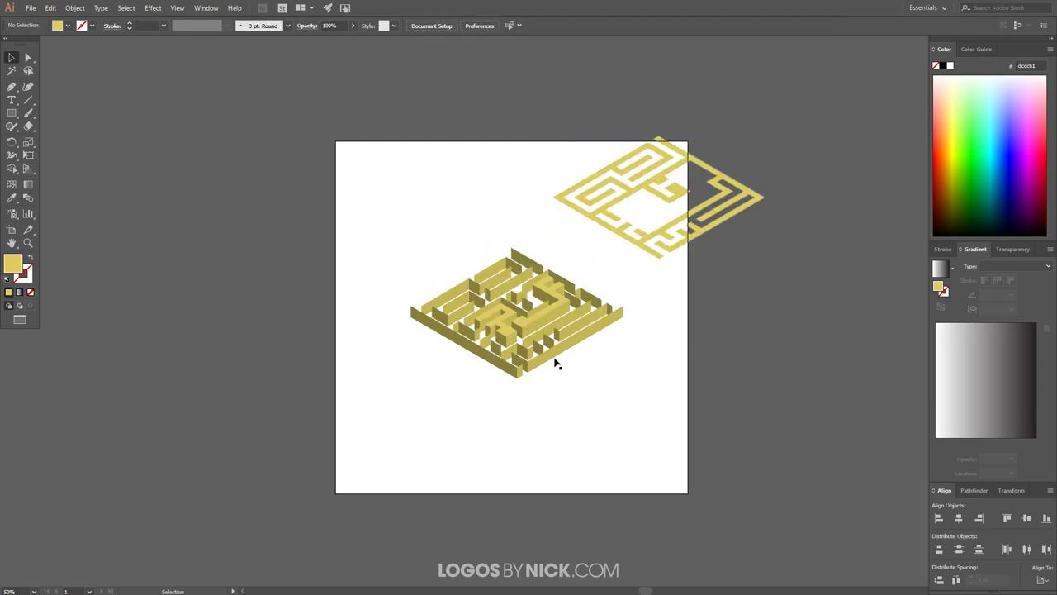
Undo the move of the maze's top face so it sits back on the walls, and deselect it
key(ctrl+z)
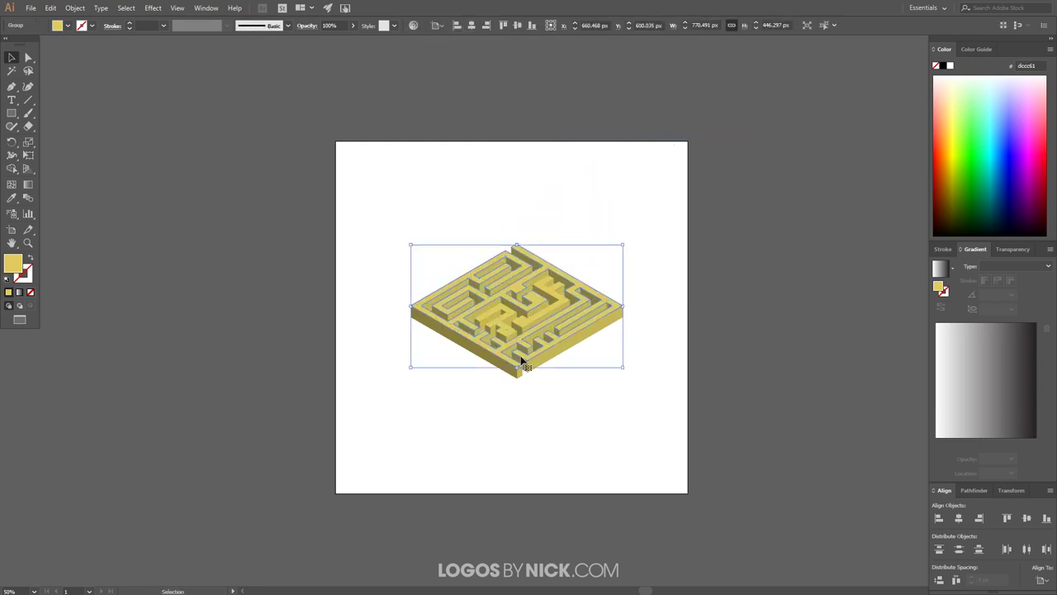
key(ctrl+plus)
key(ctrl+plus)
click(412, 422)
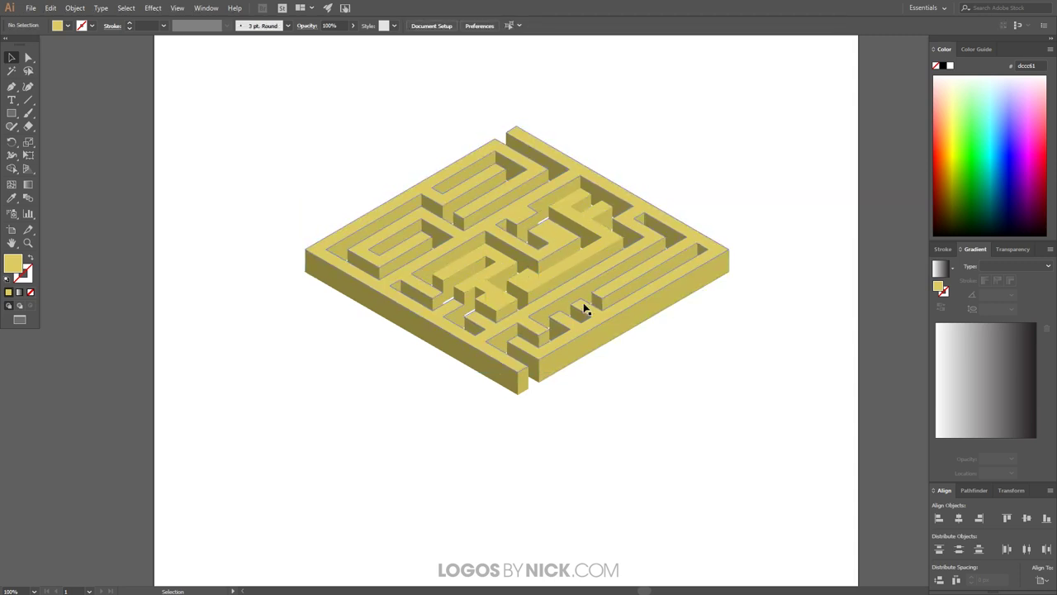
Select the maze's top face, right outer wall and left outer wall one after another to check the separate faces, and deselect
click(525, 311)
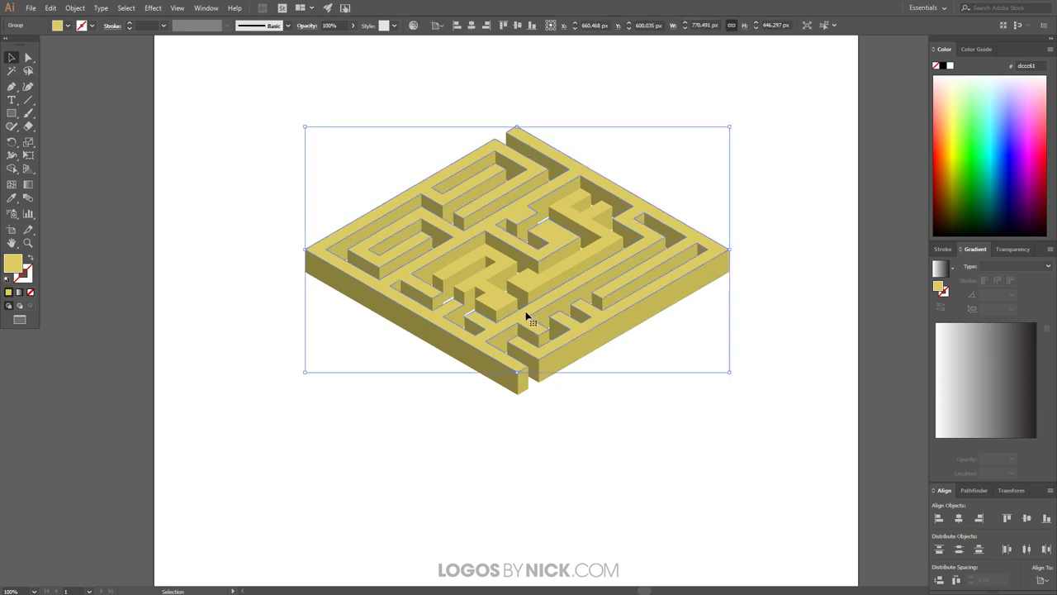
click(581, 359)
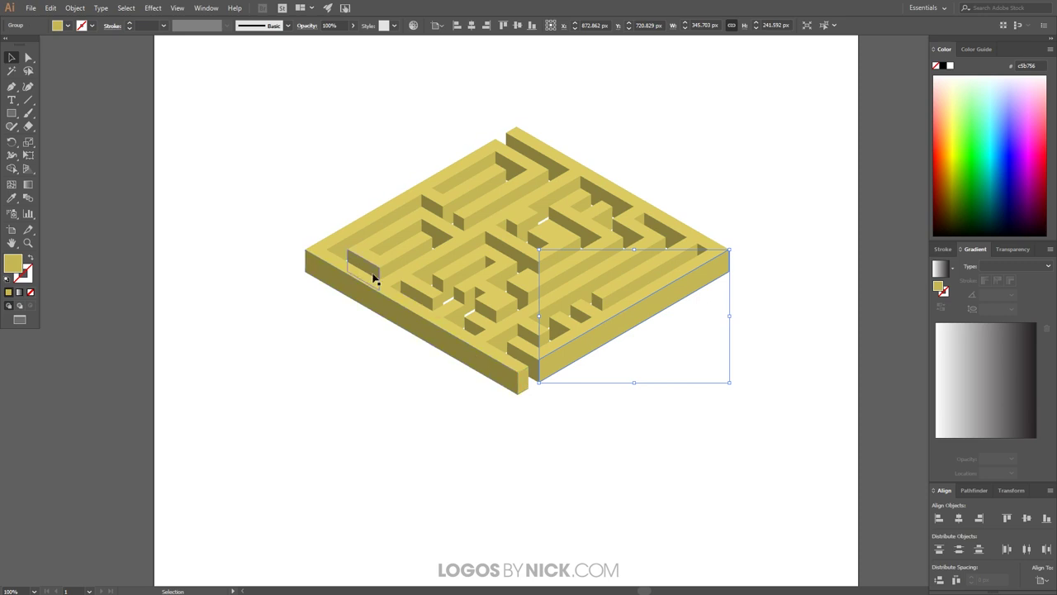
click(423, 330)
click(515, 411)
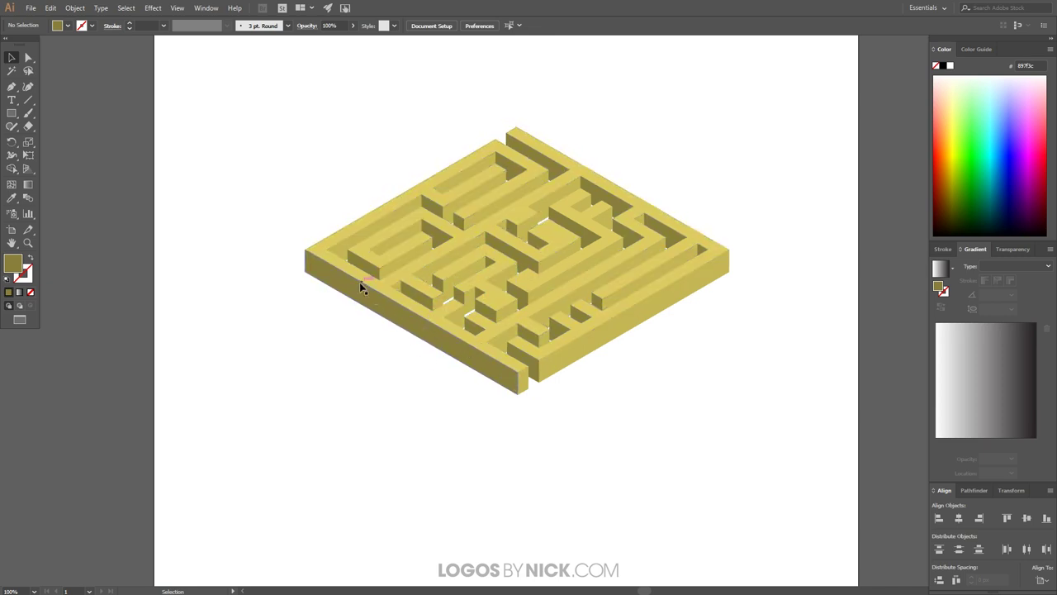
Select all left-facing walls of the maze by their shared fill color, recolor them red (ff380d), and deselect
click(328, 275)
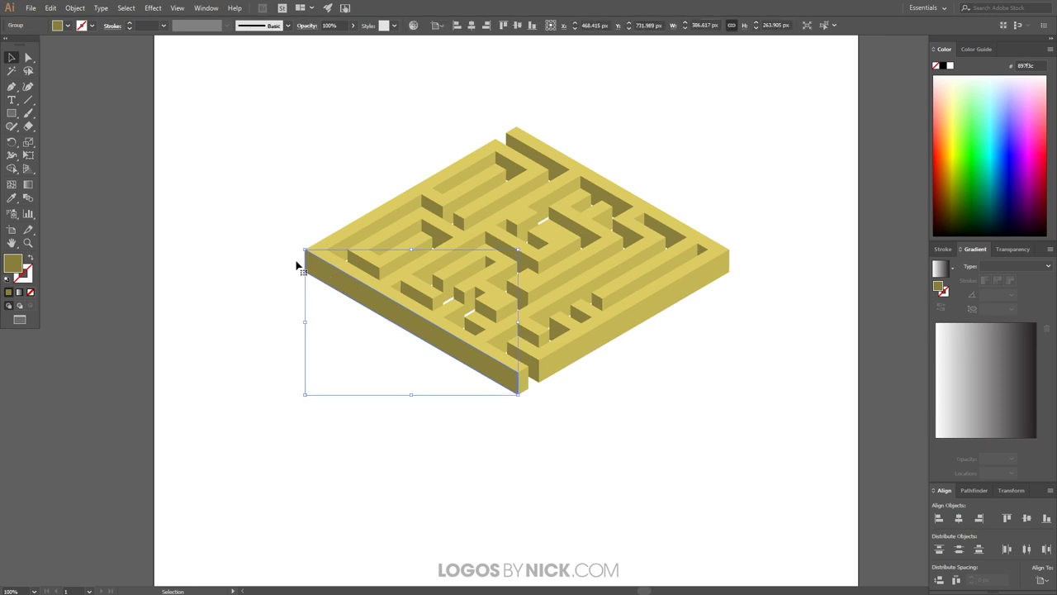
click(128, 9)
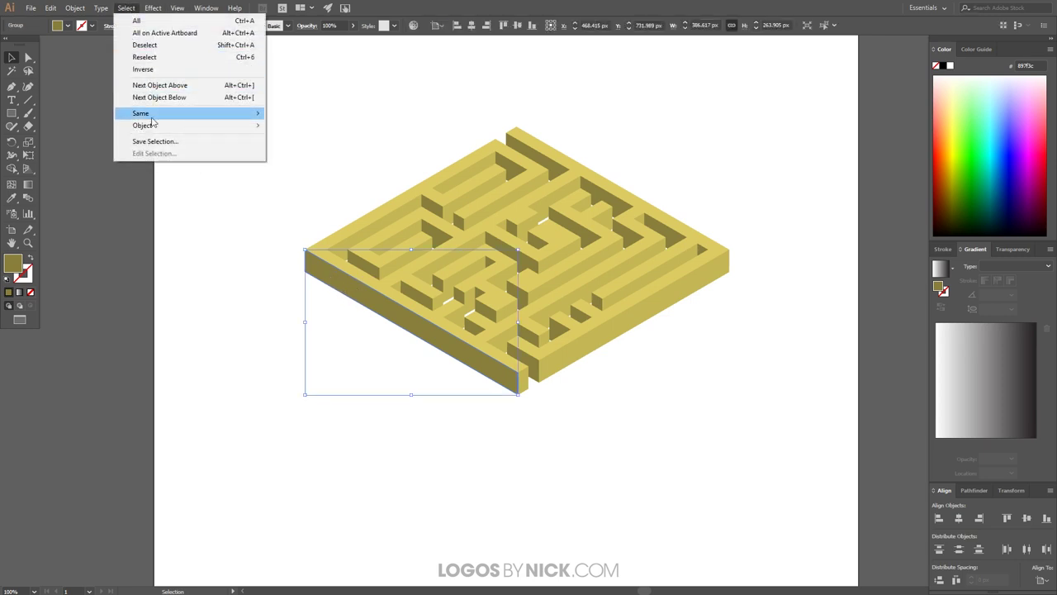
mouse_move(153, 118)
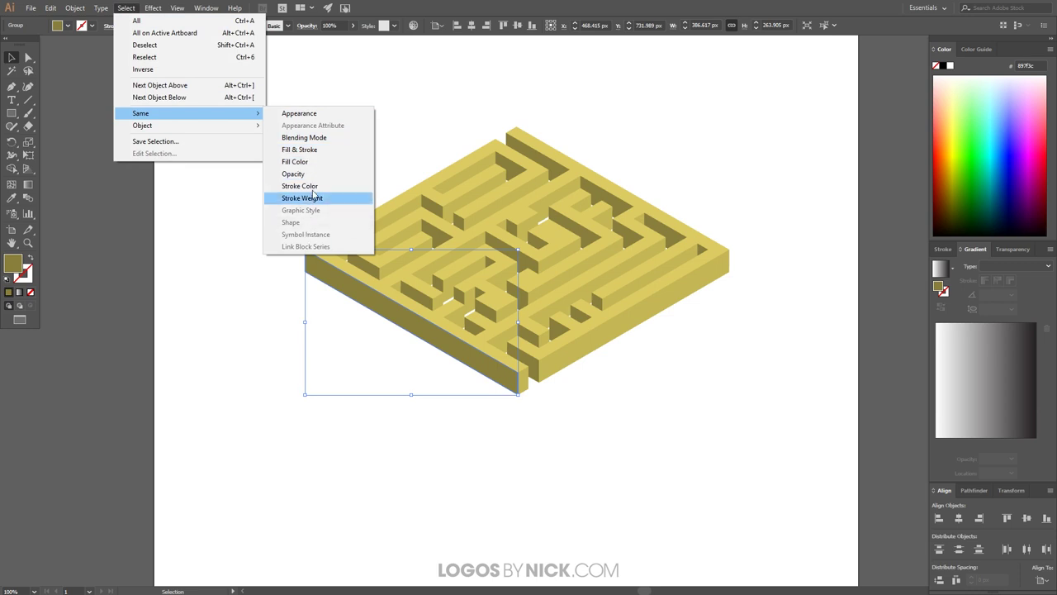
click(310, 163)
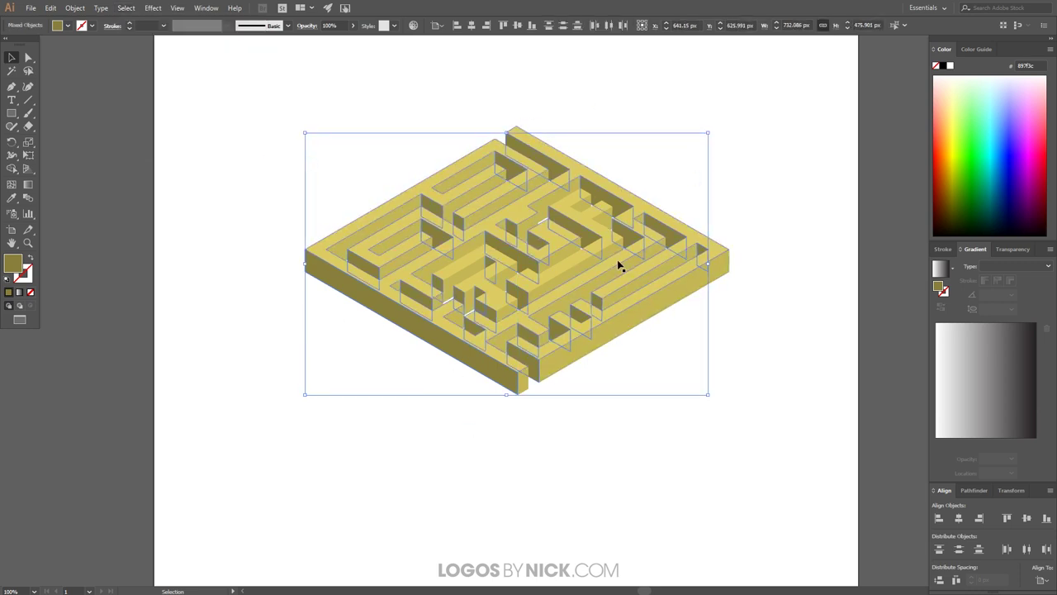
click(941, 146)
click(940, 146)
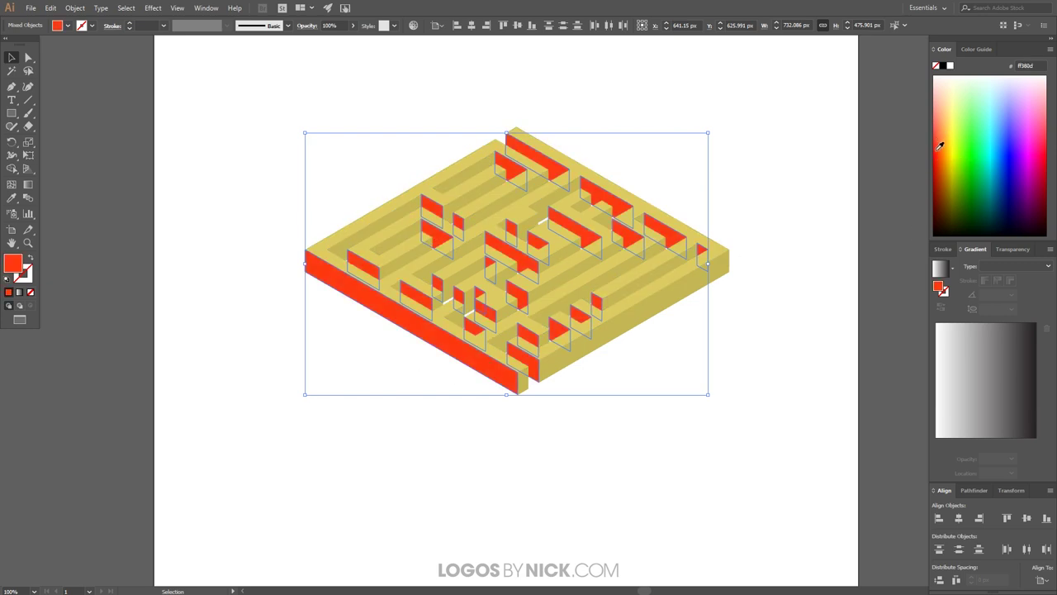
click(724, 312)
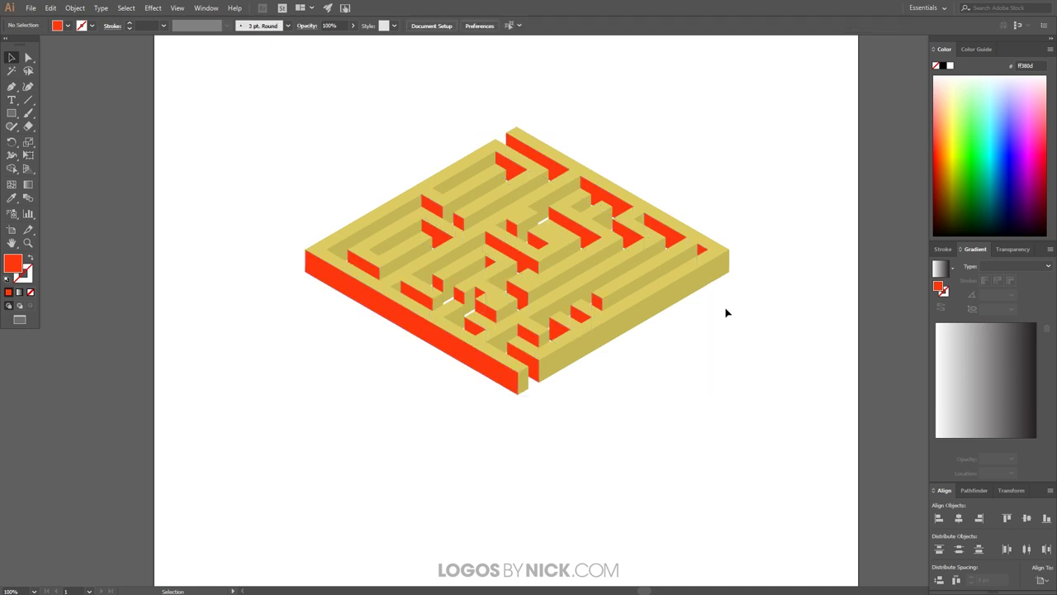
Select all right-facing walls of the maze by their shared fill color and recolor them bright cyan (2ae0ff)
click(636, 328)
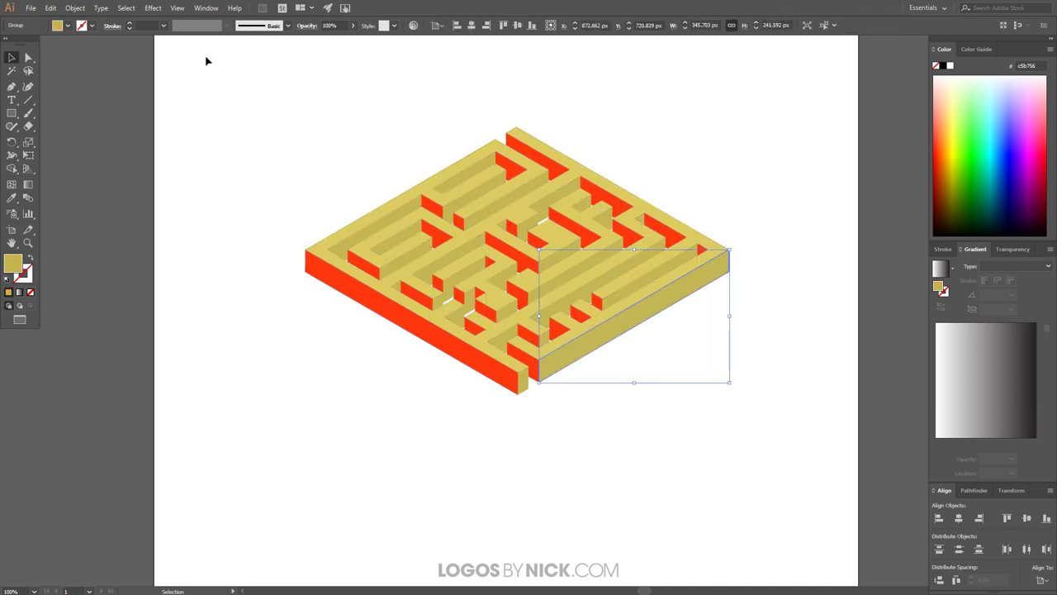
click(127, 7)
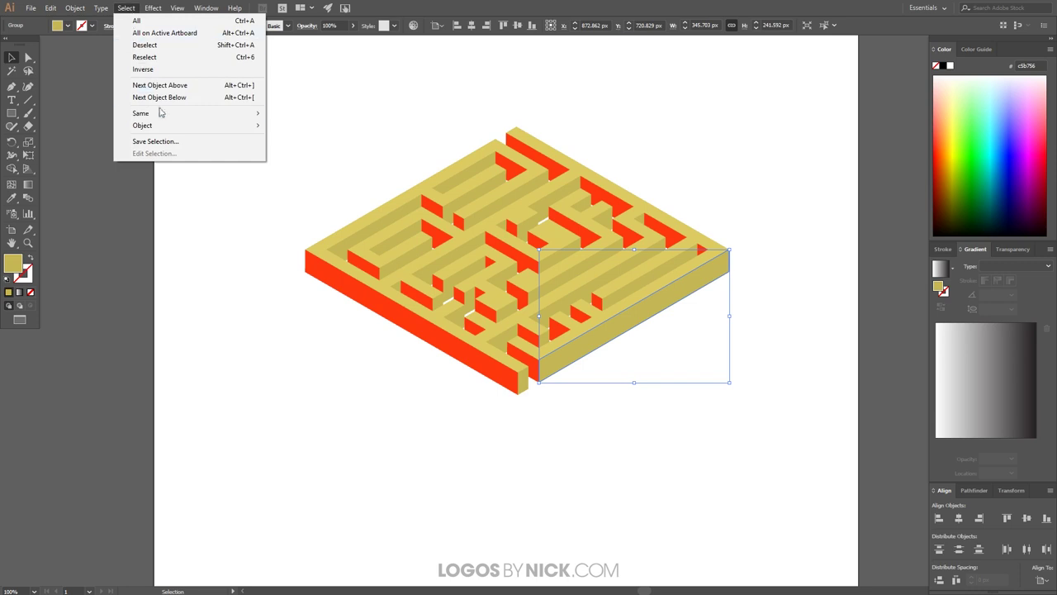
mouse_move(169, 114)
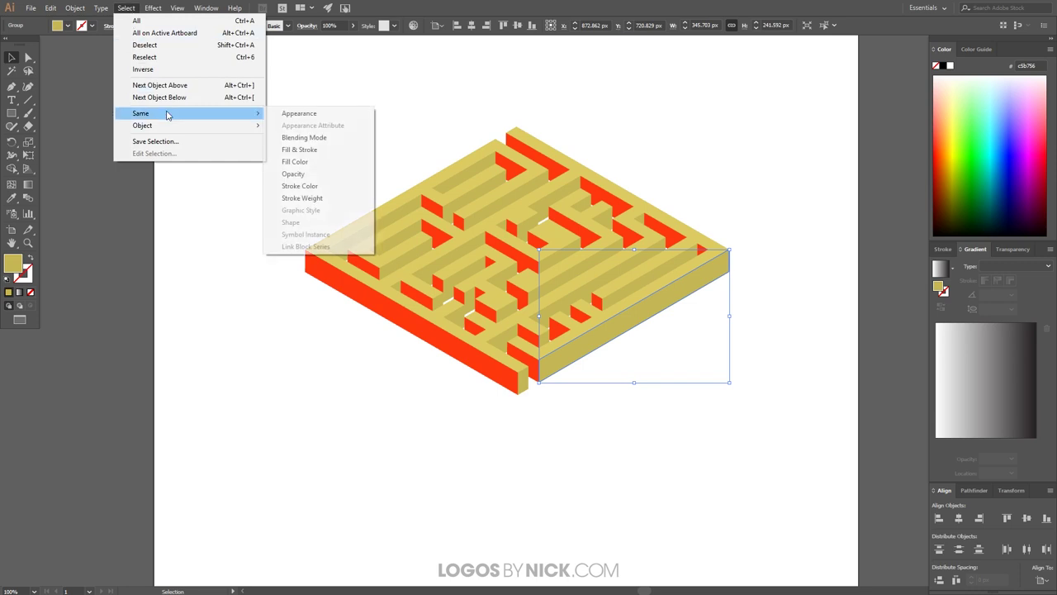
click(294, 161)
click(997, 136)
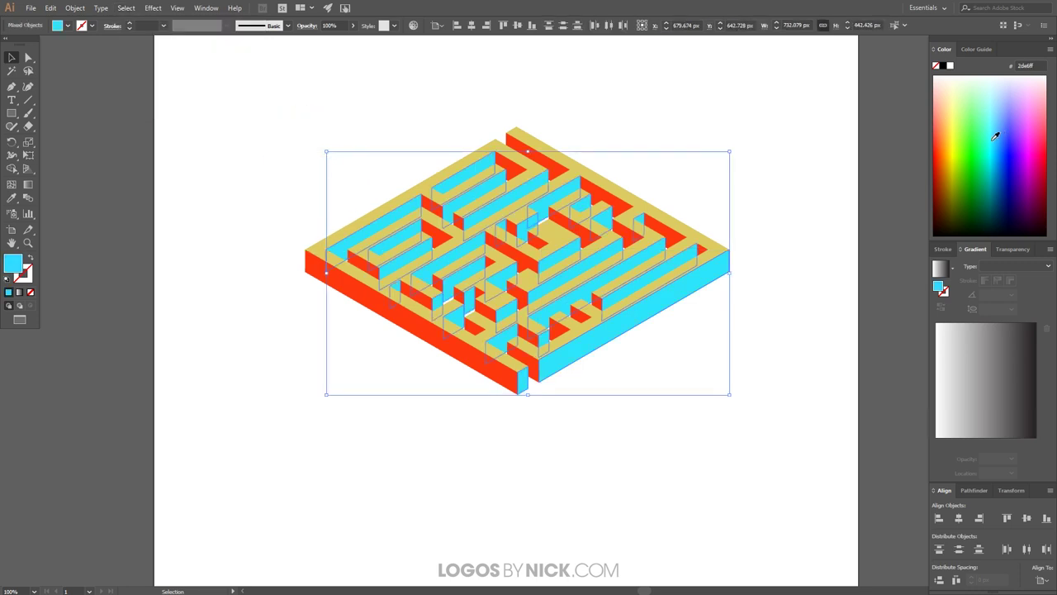
click(996, 137)
click(995, 137)
click(996, 136)
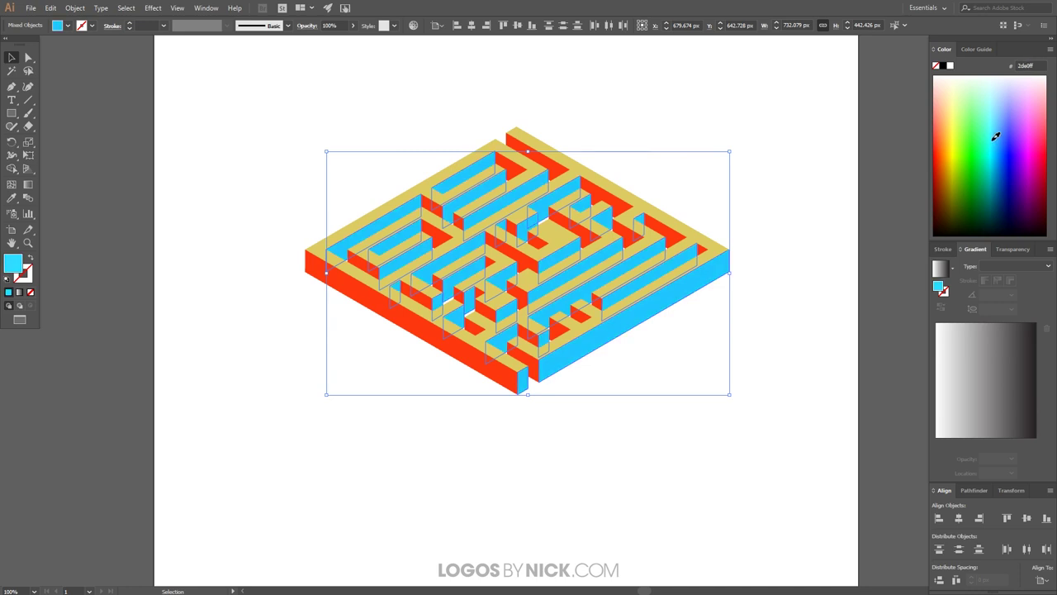
click(996, 137)
Select the maze's top faces by their shared fill color, recolor them pale yellow, and deselect
shift+click(427, 213)
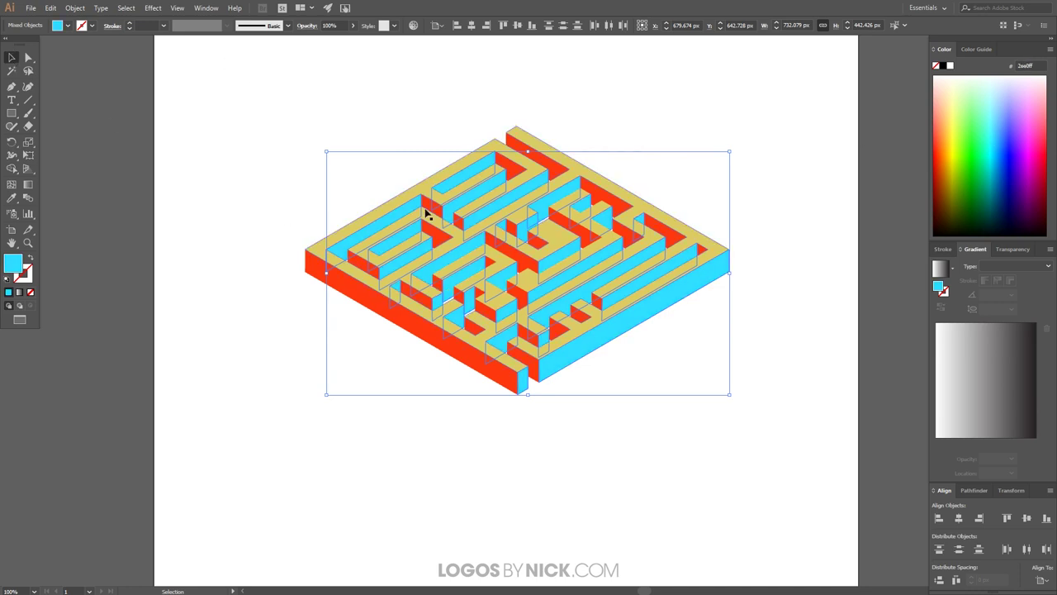
shift+click(427, 187)
click(426, 185)
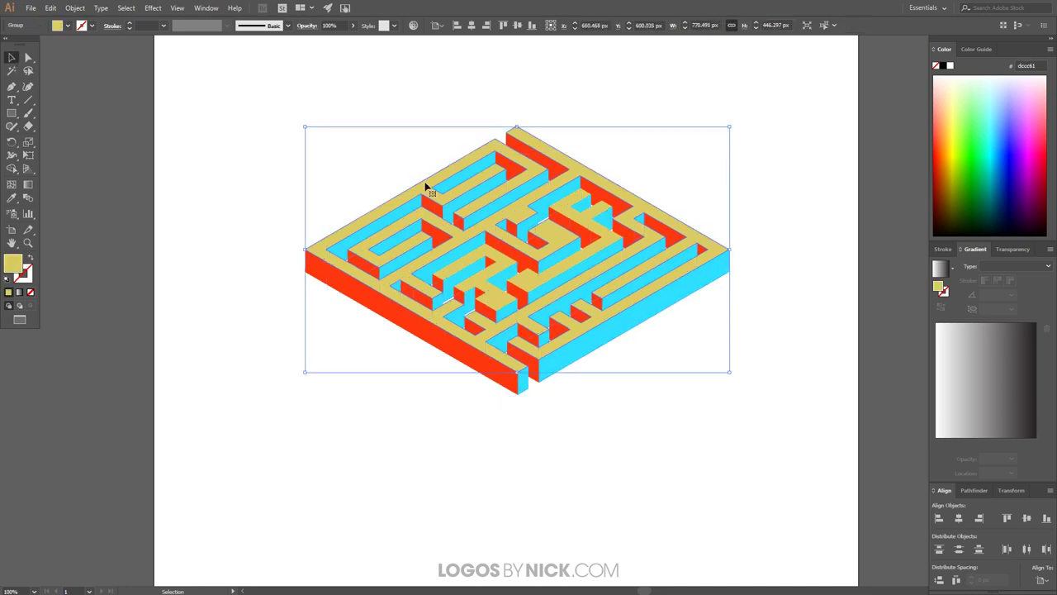
click(125, 8)
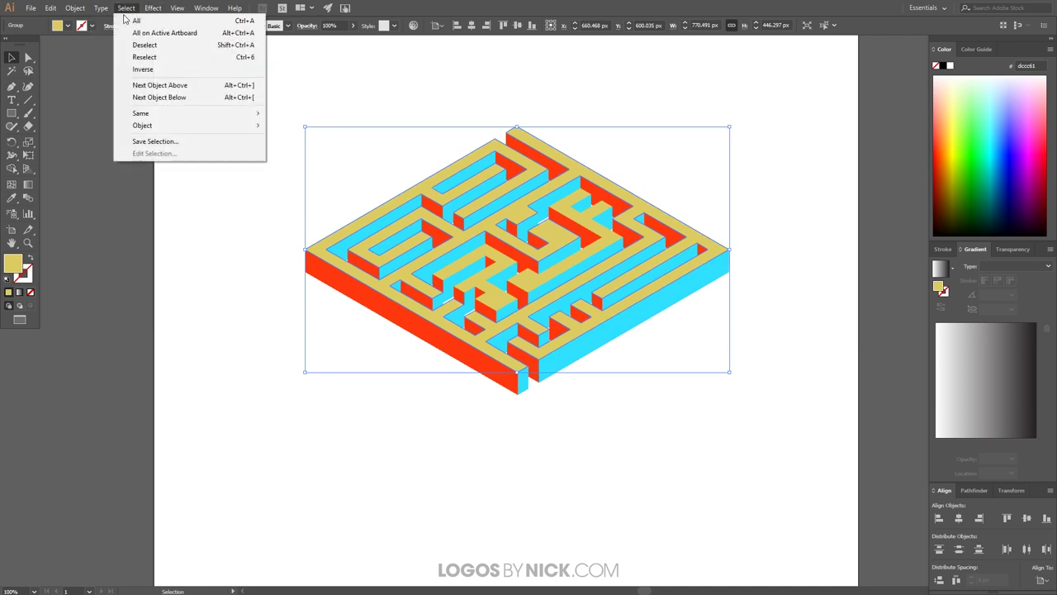
mouse_move(188, 116)
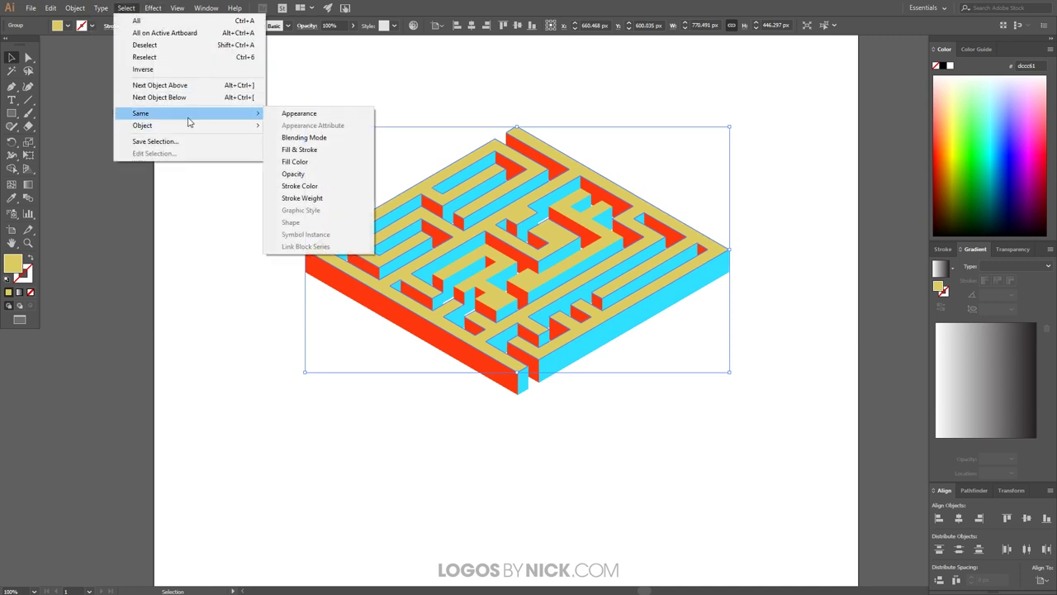
click(297, 161)
click(955, 116)
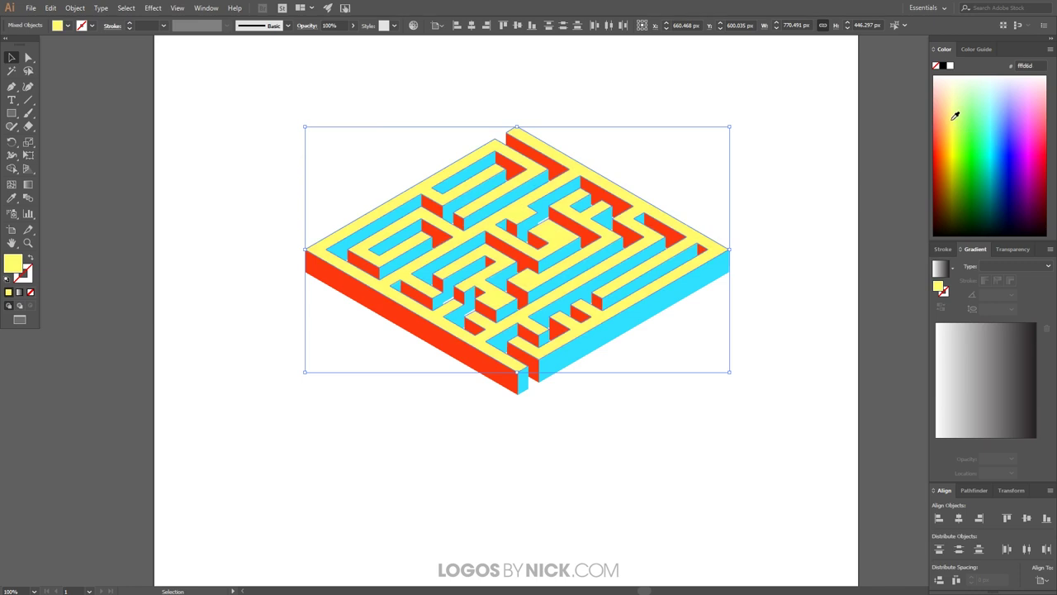
click(957, 108)
click(955, 106)
click(284, 169)
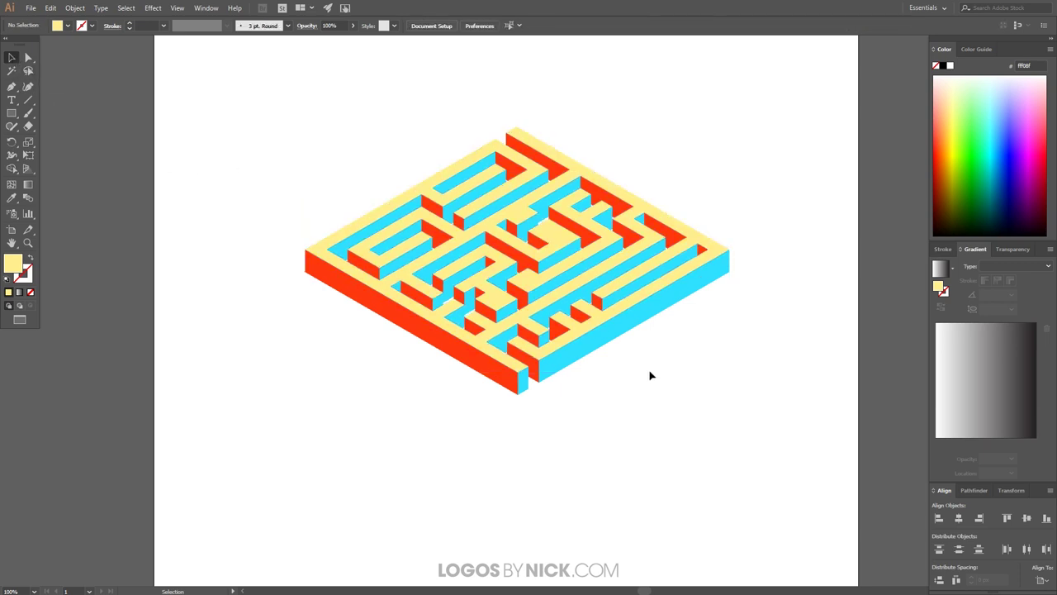
scroll(638, 385, down, 1)
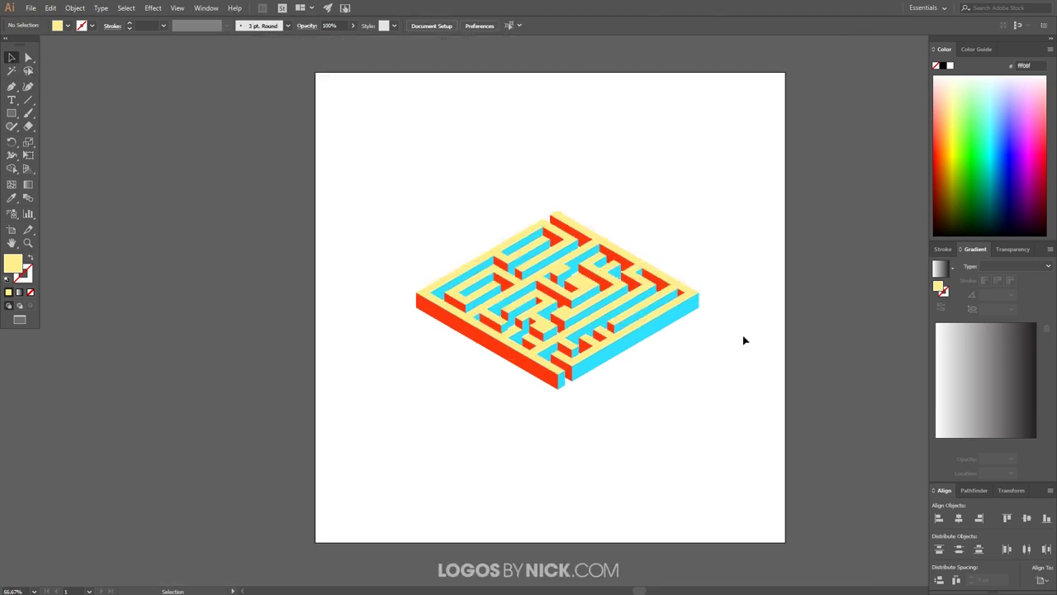